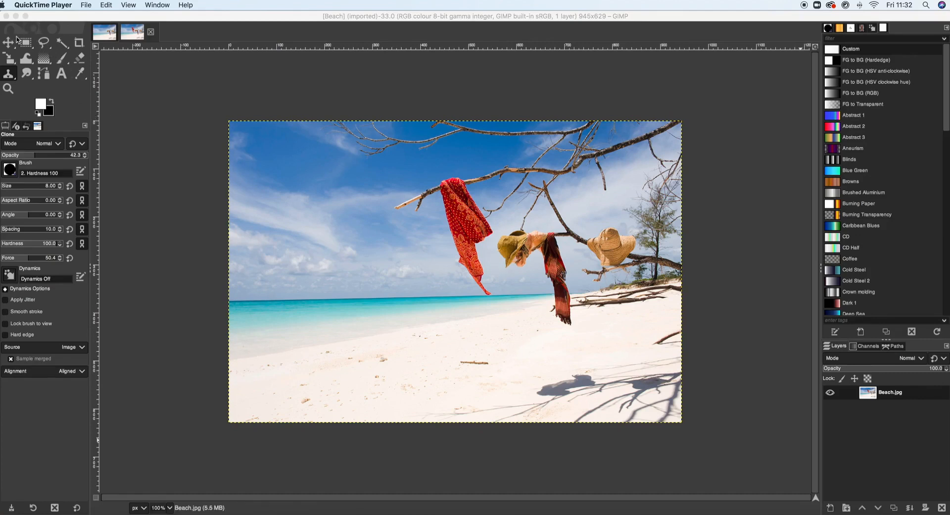
- Compare the BeachAfter image, where the red scarf is removed, with the original Beach image
click(9, 45)
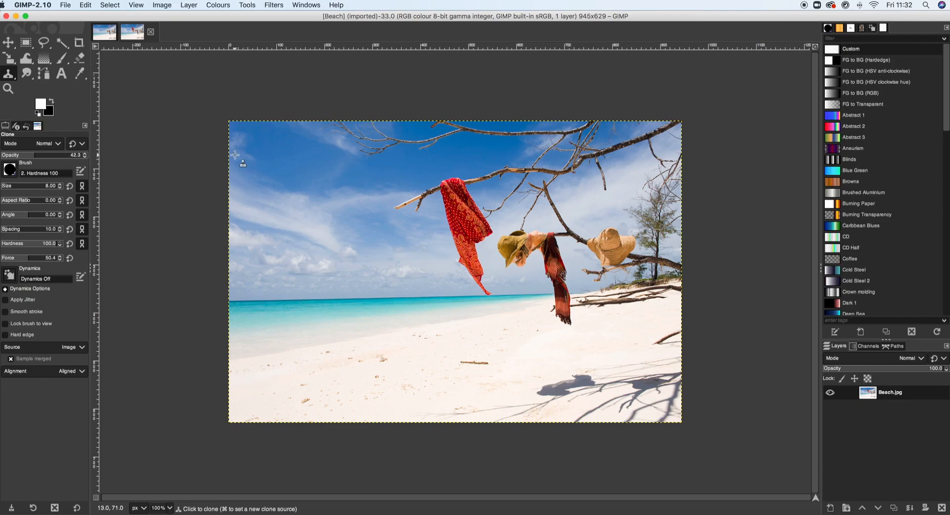
click(105, 35)
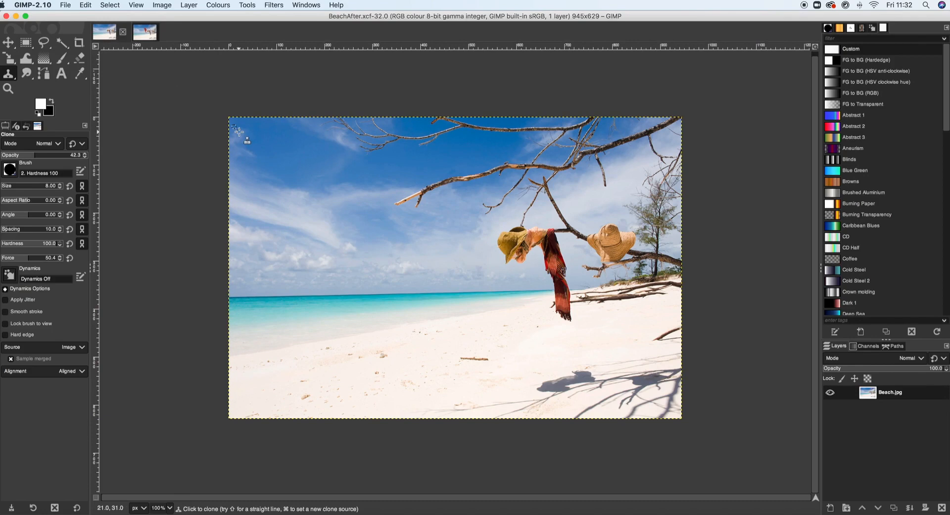
click(146, 35)
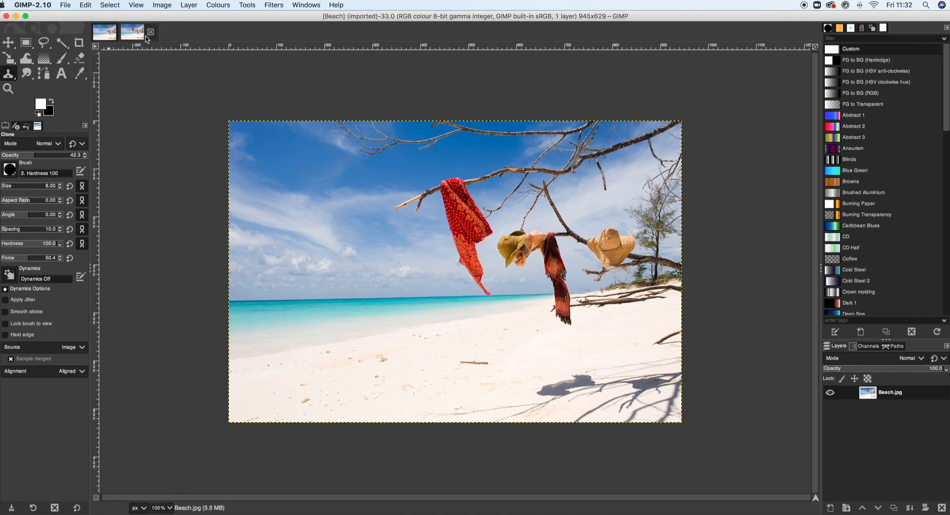
click(106, 34)
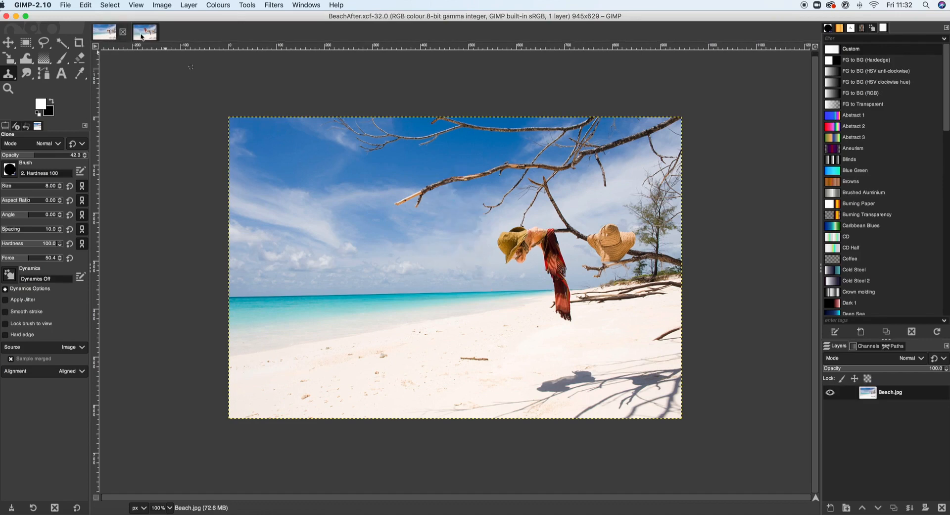
click(143, 36)
click(106, 36)
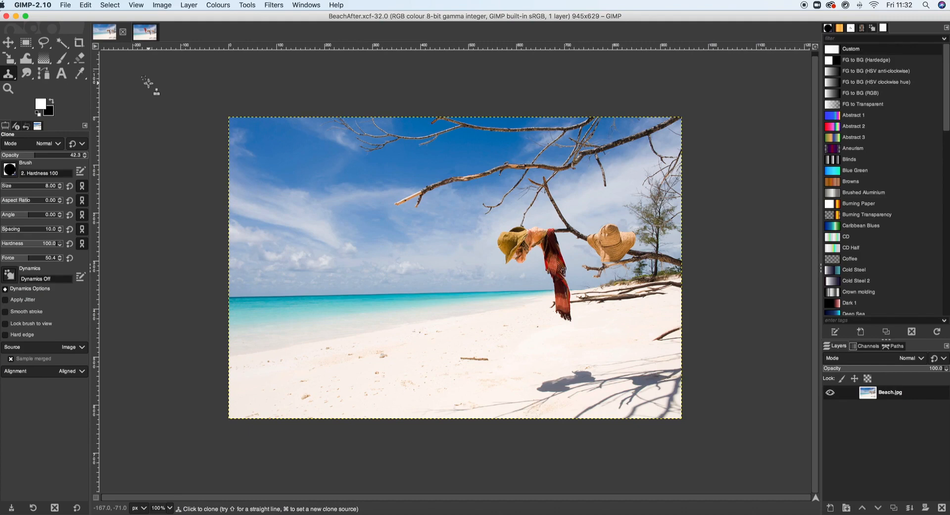
click(147, 33)
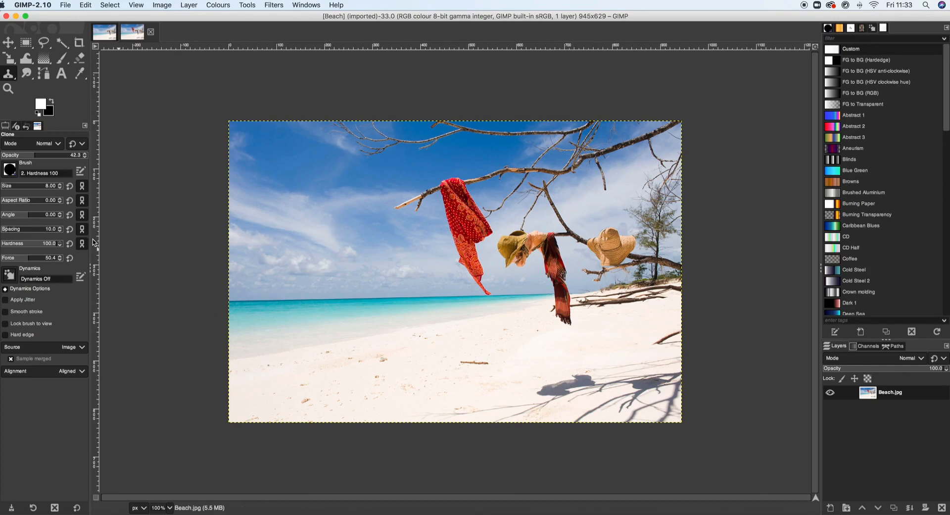
- Activate the Clone tool for the red scarf, reducing the brush size and setting the opacity to 14.9
click(8, 88)
drag(332, 159, 568, 309)
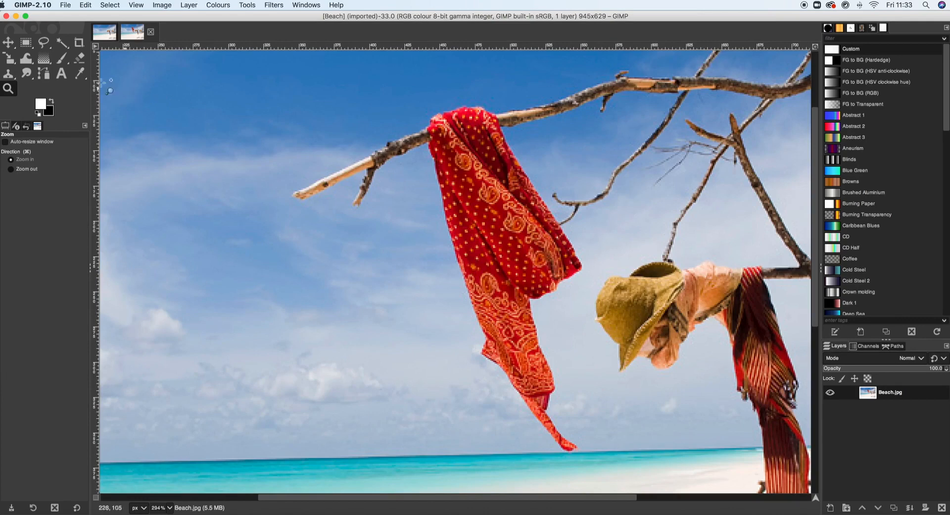
click(9, 76)
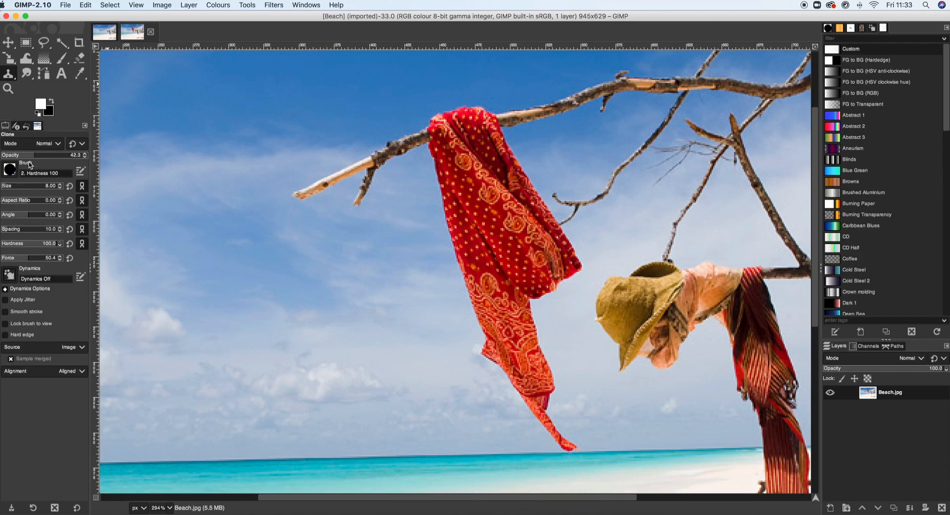
mouse_move(20, 155)
mouse_down()
mouse_move(60, 155)
mouse_move(41, 154)
mouse_up()
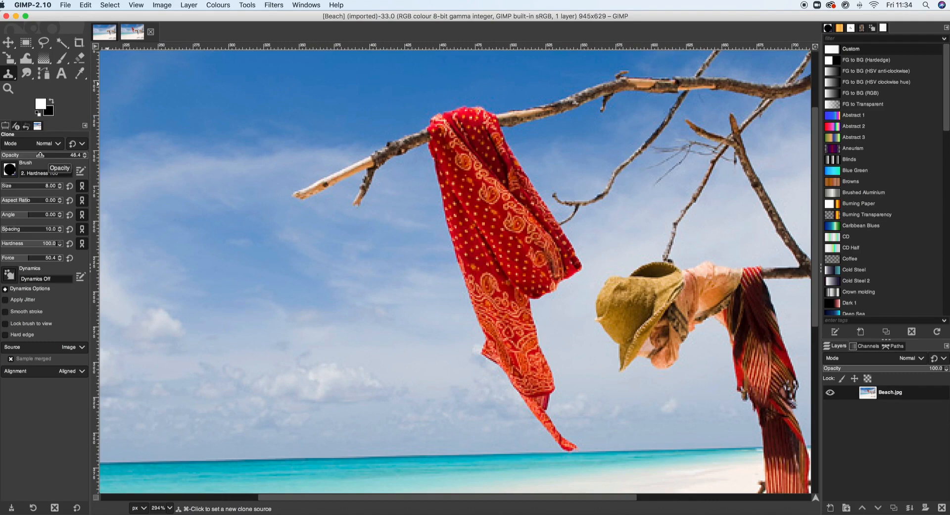
drag(41, 155, 34, 154)
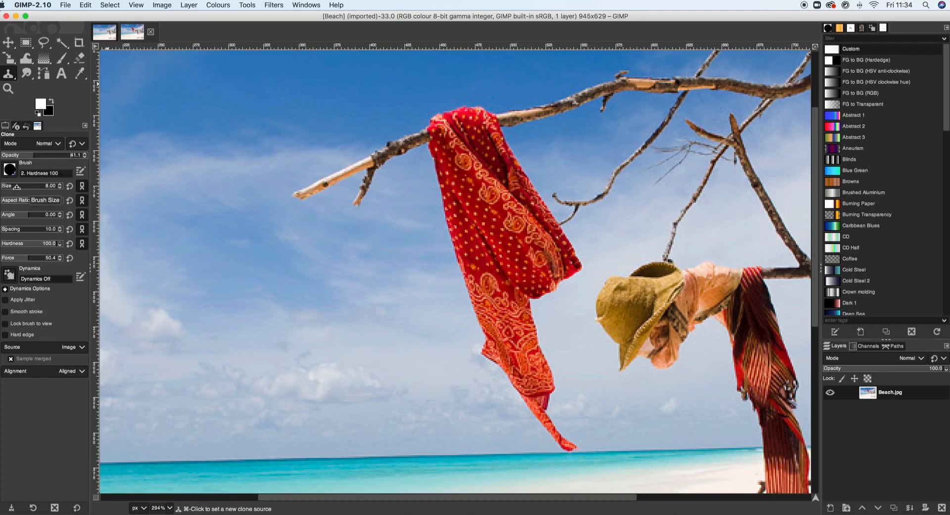
mouse_move(17, 186)
mouse_down()
mouse_move(25, 186)
mouse_move(7, 186)
mouse_move(28, 185)
mouse_move(7, 185)
mouse_move(17, 186)
mouse_up()
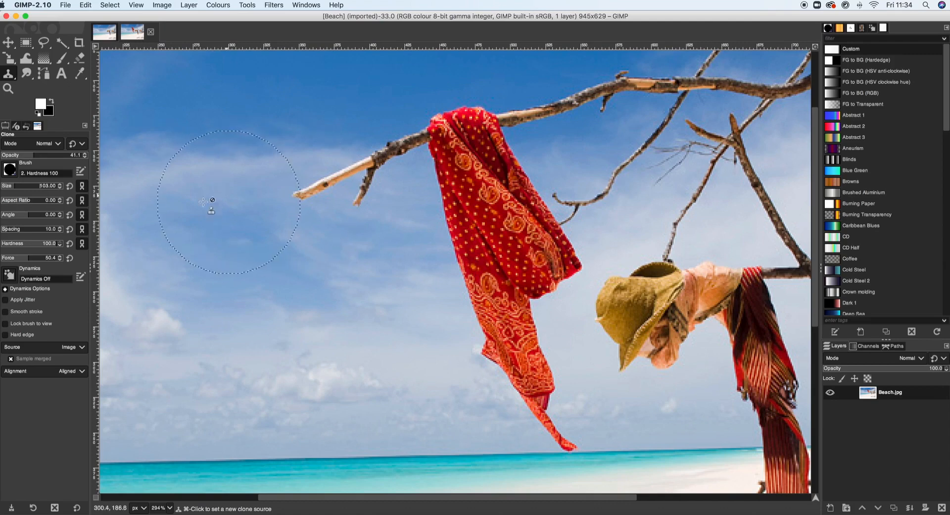
drag(15, 186, 7, 186)
click(11, 155)
- Adjust the clone brush size to 18
click(265, 260)
key(bracketright)
key(bracketright)
key(bracketright)
key(bracketright)
key(bracketright)
key(bracketright)
key(bracketright)
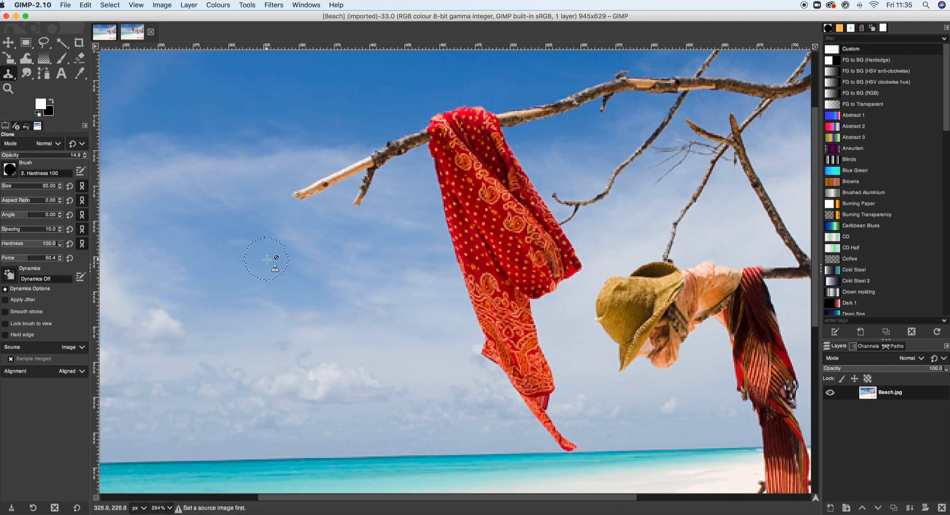
key(bracketright)
key(bracketright)
key(bracketright)
key(bracketleft)
key(bracketleft)
key(bracketleft)
key(bracketleft)
key(bracketleft)
key(bracketleft)
key(bracketleft)
key(bracketleft)
key(bracketleft)
key(bracketleft)
key(bracketleft)
key(bracketleft)
key(bracketleft)
key(bracketleft)
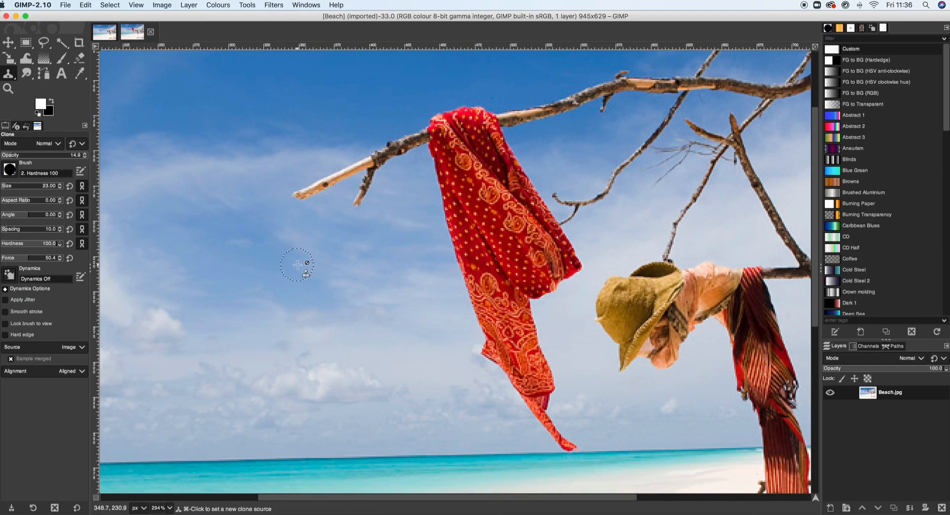
key(bracketleft)
key(bracketleft)
key(bracketleft)
key(bracketleft)
key(bracketleft)
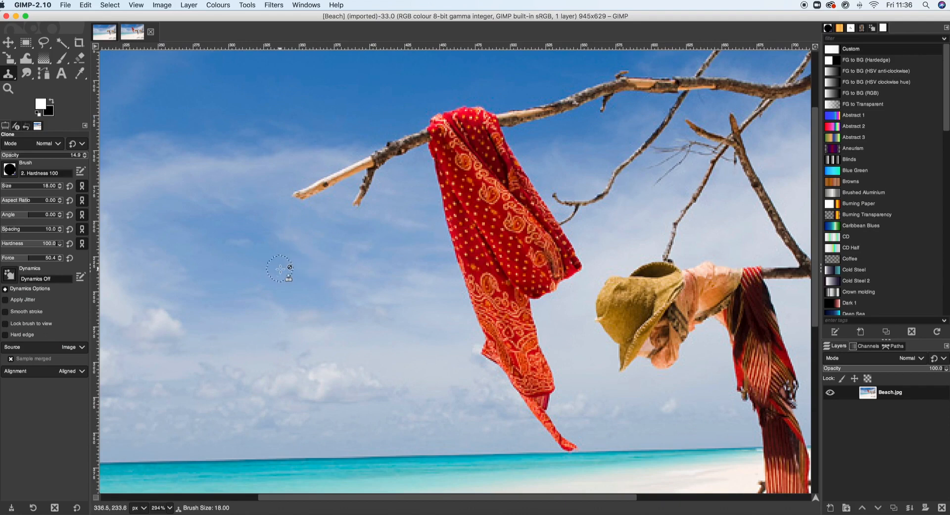
- Sample clean blue sky well left of the red scarf and clone it over the scarf's left edge and across its upper part
key(super)
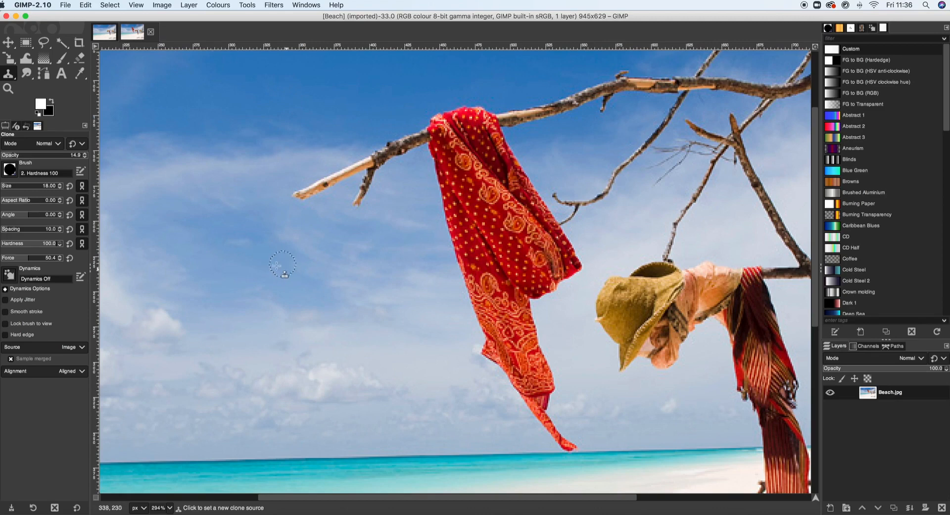
super+click(286, 265)
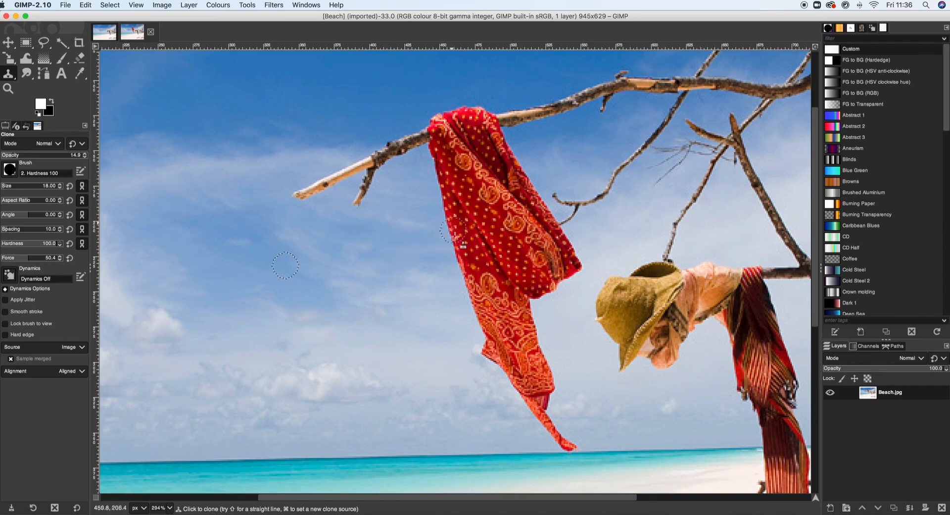
click(451, 208)
mouse_move(451, 207)
mouse_down()
mouse_move(463, 255)
mouse_move(459, 222)
mouse_move(461, 239)
mouse_up()
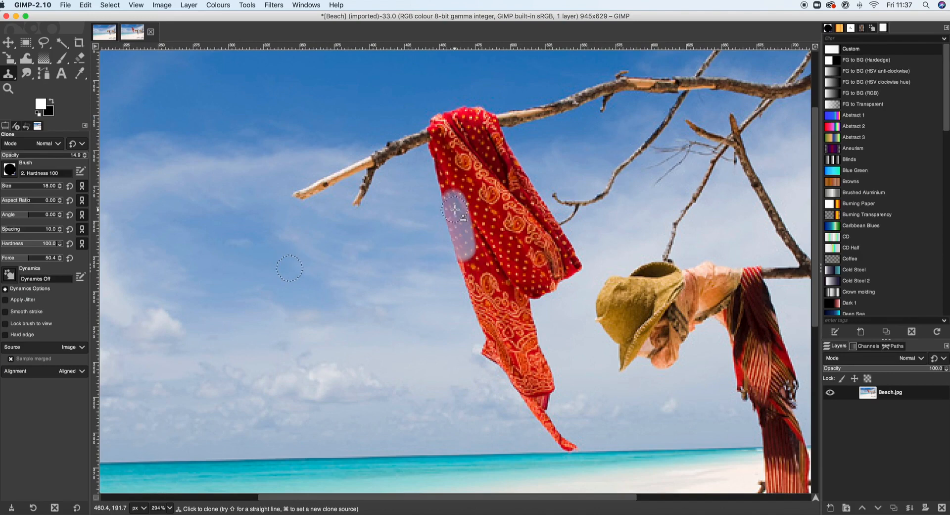
drag(457, 236, 460, 233)
mouse_move(460, 238)
mouse_down()
mouse_move(452, 202)
mouse_move(454, 252)
mouse_move(449, 200)
mouse_move(459, 240)
mouse_move(458, 209)
mouse_move(469, 234)
mouse_move(468, 209)
mouse_move(475, 225)
mouse_move(482, 209)
mouse_move(466, 227)
mouse_move(474, 200)
mouse_move(449, 210)
mouse_move(469, 203)
mouse_move(449, 199)
mouse_move(473, 185)
mouse_move(437, 206)
mouse_move(470, 184)
mouse_move(446, 182)
mouse_move(455, 191)
mouse_move(464, 176)
mouse_move(440, 193)
mouse_move(471, 182)
mouse_move(450, 181)
mouse_move(467, 170)
mouse_move(442, 178)
mouse_move(463, 167)
mouse_move(445, 177)
mouse_move(514, 163)
mouse_move(464, 175)
mouse_move(511, 161)
mouse_move(465, 178)
mouse_move(528, 147)
mouse_up()
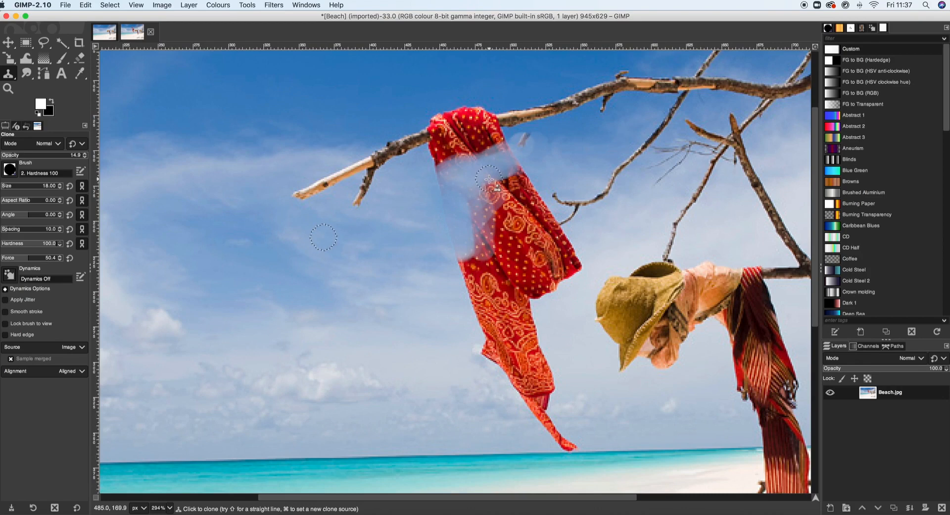
- Resample sky closer to the red scarf and clone it over the scarf's upper left edge just below the branch
key(super)
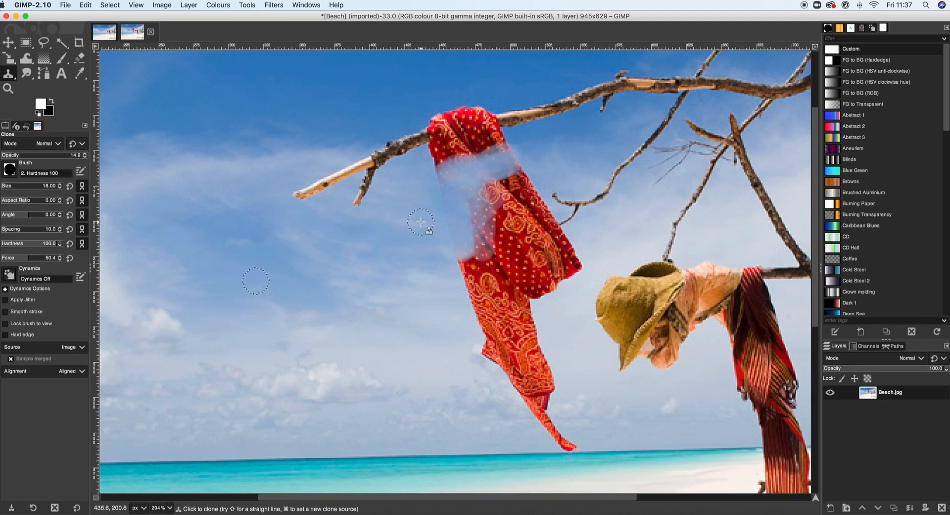
super+click(393, 227)
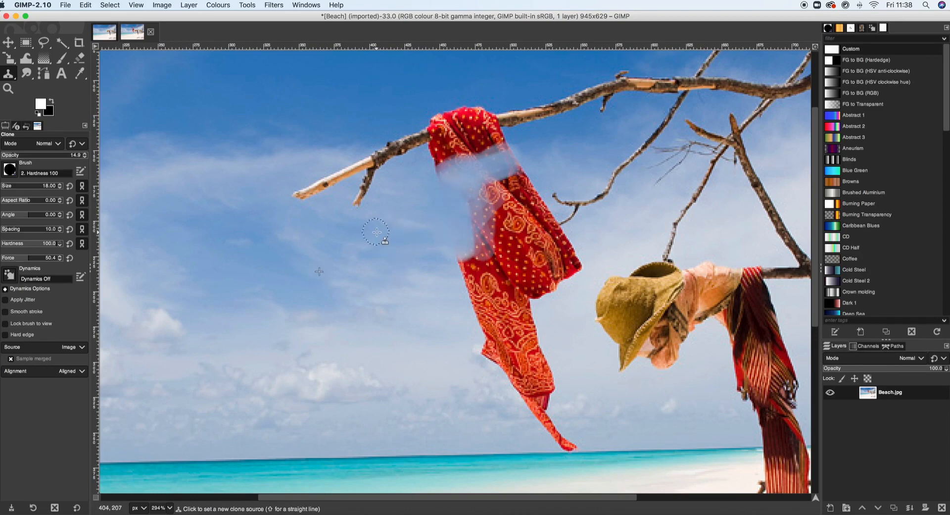
super+click(377, 232)
mouse_move(438, 201)
mouse_down()
mouse_move(446, 236)
mouse_move(442, 173)
mouse_move(405, 226)
mouse_move(445, 169)
mouse_up()
super+click(403, 220)
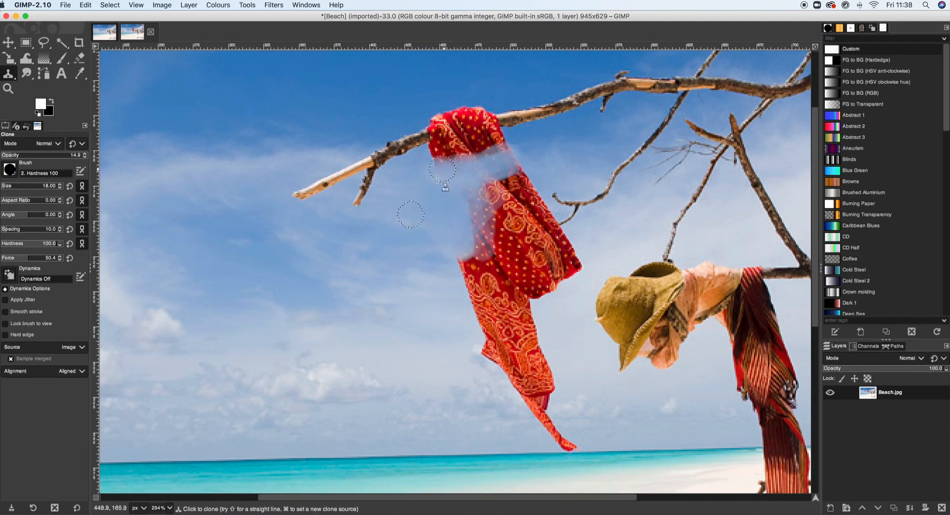
super+click(423, 219)
drag(457, 199, 464, 201)
- Clone freshly sampled adjacent sky over the red scarf's left edge around its midsection to blend the painted area
super+click(422, 233)
drag(451, 240, 454, 251)
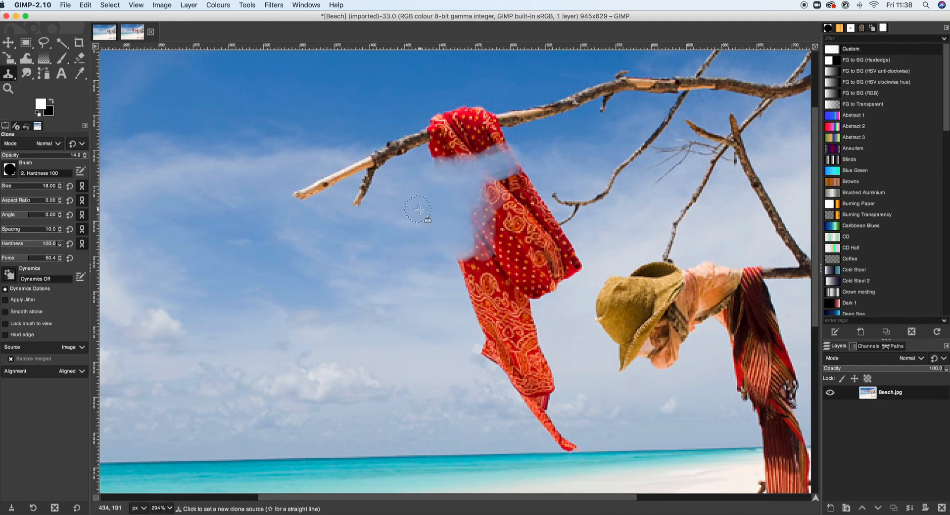
super+click(426, 215)
drag(476, 203, 467, 209)
super+click(424, 236)
drag(451, 248, 458, 252)
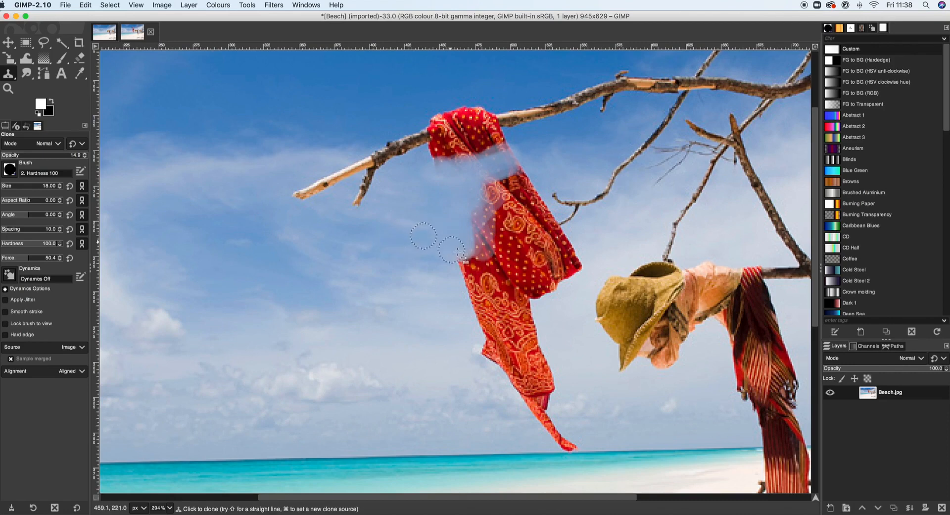
- Clone sky sampled from both sides of the red scarf across the cleared band, extending it to the scarf's right edge
super+click(426, 214)
mouse_move(465, 192)
mouse_down()
mouse_move(389, 233)
mouse_move(466, 182)
mouse_move(485, 187)
mouse_move(487, 204)
mouse_move(492, 188)
mouse_move(412, 224)
mouse_move(501, 194)
mouse_move(492, 187)
mouse_move(501, 179)
mouse_move(525, 172)
mouse_move(509, 192)
mouse_up()
super+click(388, 236)
super+click(410, 225)
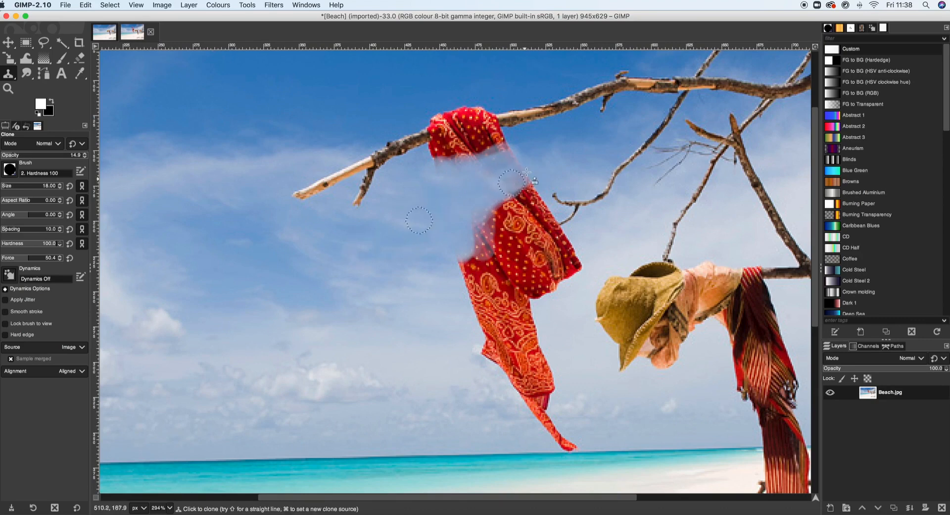
super+click(570, 157)
mouse_move(525, 173)
mouse_down()
mouse_move(513, 185)
mouse_move(522, 173)
mouse_up()
super+click(575, 151)
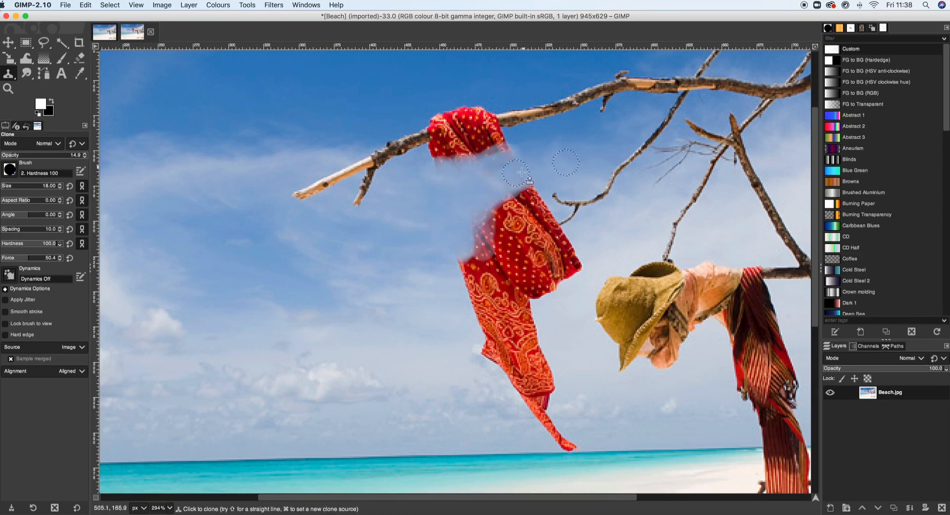
super+click(566, 157)
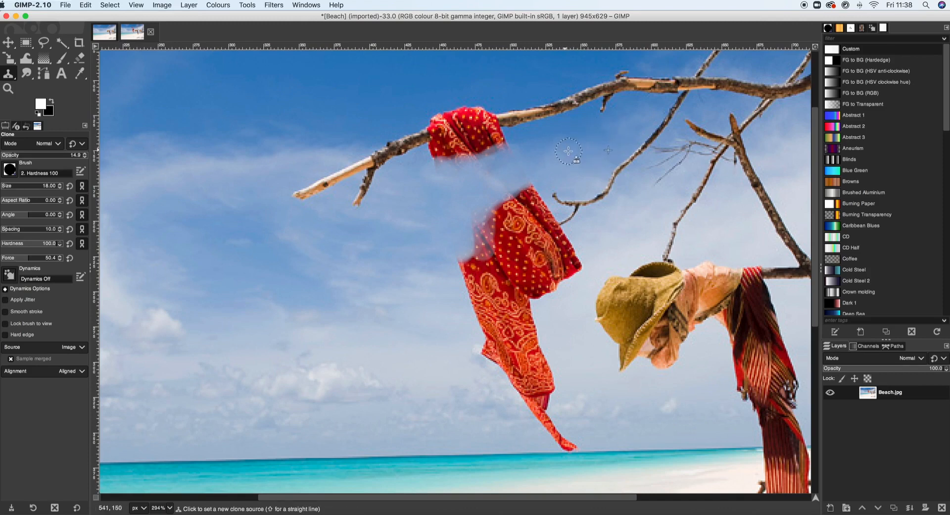
super+click(590, 155)
drag(518, 161, 478, 165)
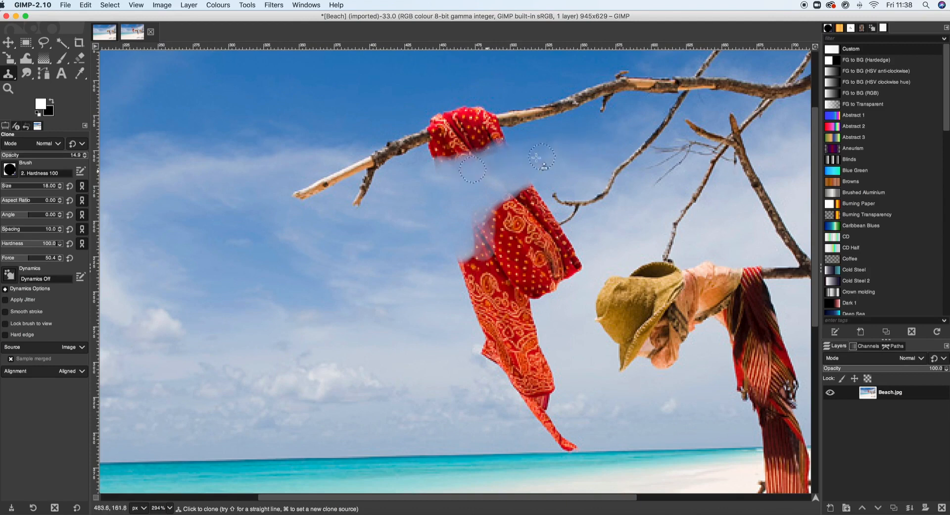
- Clone sky from right of the scarf over the upper edge of its remaining hanging part
super+click(559, 169)
mouse_move(529, 192)
mouse_down()
mouse_move(499, 212)
mouse_move(519, 208)
mouse_move(522, 190)
mouse_move(513, 191)
mouse_up()
super+click(569, 163)
super+click(430, 213)
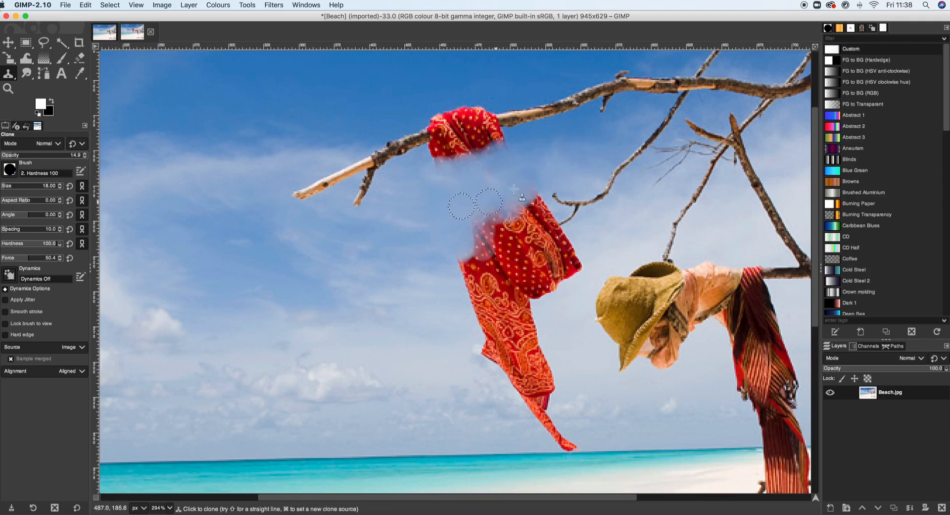
- Reduce the clone brush size to 10 and clone sky over the scarf remnants just below the branch
key(bracketleft)
key(bracketleft)
key(bracketleft)
key(bracketleft)
key(bracketleft)
key(bracketleft)
key(bracketleft)
key(bracketleft)
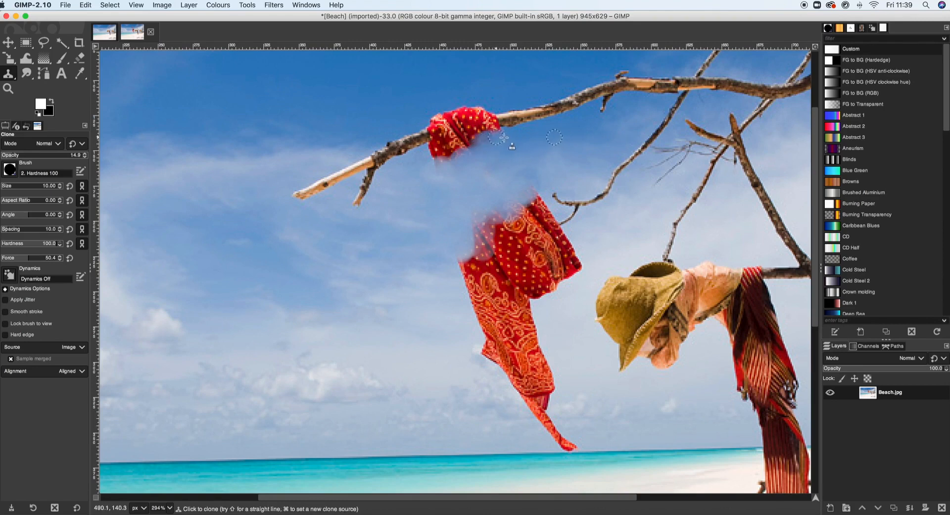
super+click(541, 141)
drag(499, 141, 487, 146)
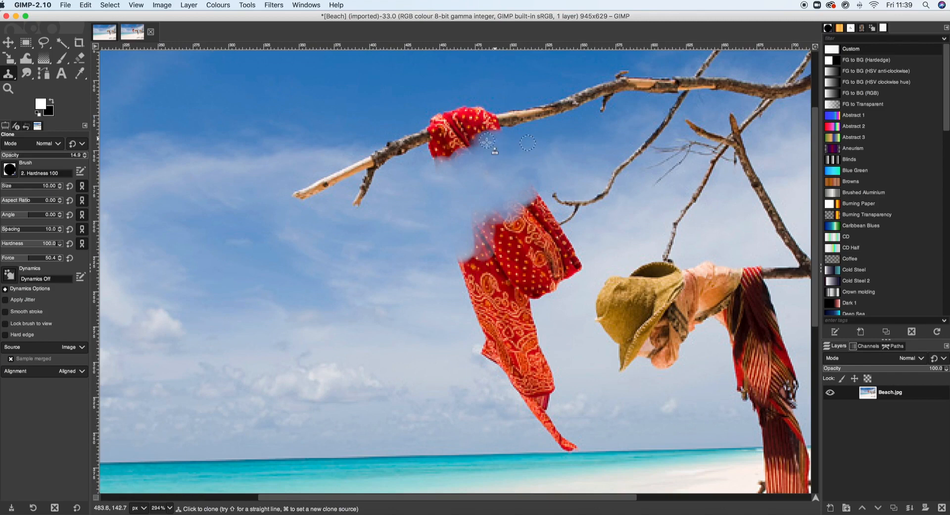
- Clone nearby sky over the hanging scarf's upper edge and the underside of the scarf piece wrapped around the branch
super+click(539, 152)
super+click(564, 155)
click(533, 189)
click(531, 192)
click(530, 192)
click(530, 192)
click(522, 198)
click(515, 201)
click(509, 203)
click(503, 203)
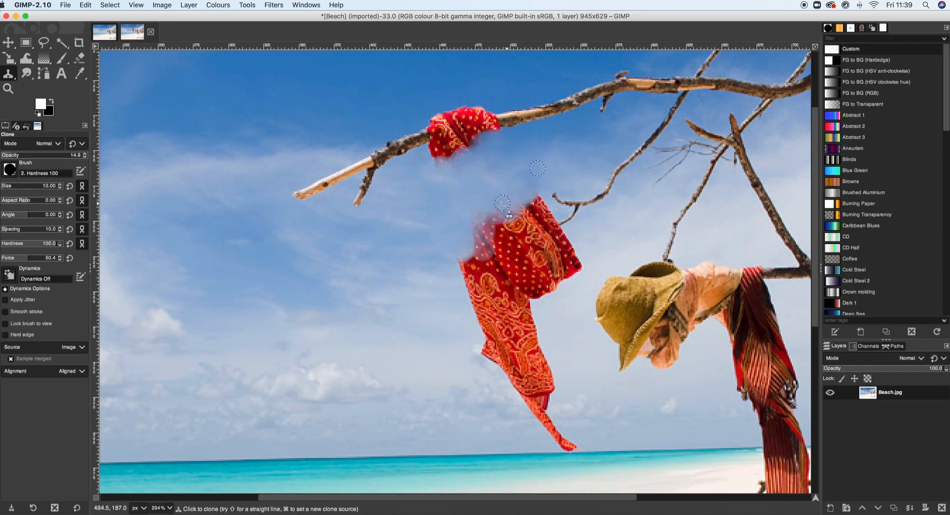
super+click(548, 160)
drag(477, 150, 436, 159)
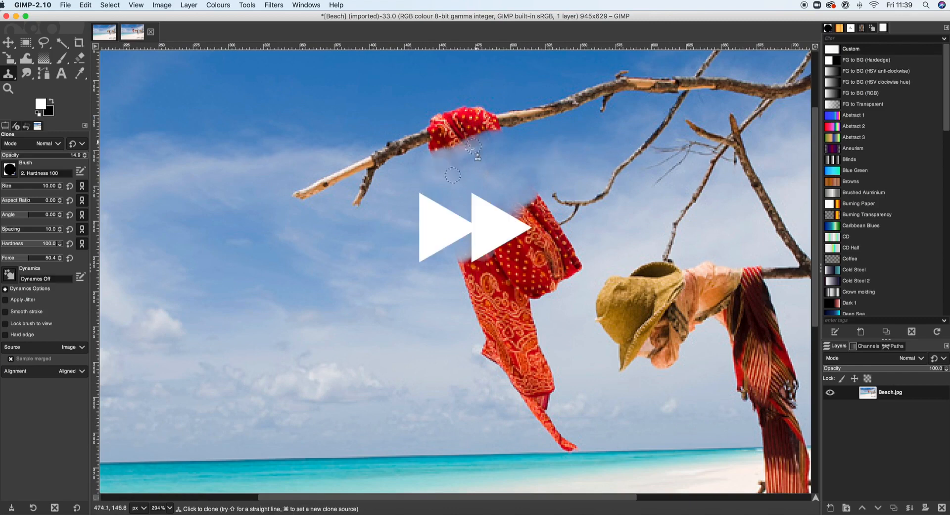
- Clone repeatedly sampled neighbouring sky over the remaining hanging scarf, working down towards its tip near the horizon
mouse_move(470, 252)
mouse_down()
mouse_move(577, 257)
mouse_move(559, 280)
mouse_up()
super+click(374, 302)
super+click(445, 281)
mouse_move(477, 277)
mouse_down()
mouse_move(542, 292)
mouse_move(555, 279)
mouse_up()
super+click(428, 296)
mouse_move(483, 309)
mouse_down()
mouse_move(496, 354)
mouse_move(533, 347)
mouse_move(545, 388)
mouse_move(533, 400)
mouse_move(569, 445)
mouse_up()
super+click(397, 309)
- Retouch the sky where the lower scarf hung, cloning from newly sampled areas to blend the patch
scroll(495, 347, up, 5)
super+click(470, 365)
click(169, 507)
mouse_move(548, 373)
mouse_down()
mouse_move(540, 349)
mouse_move(548, 376)
mouse_up()
click(161, 437)
scroll(520, 347, right, 2)
drag(418, 252, 384, 260)
super+click(403, 290)
key(1)
- Retouch the cloned sky beside the hat and along the underside of the scarf piece on the branch
click(8, 89)
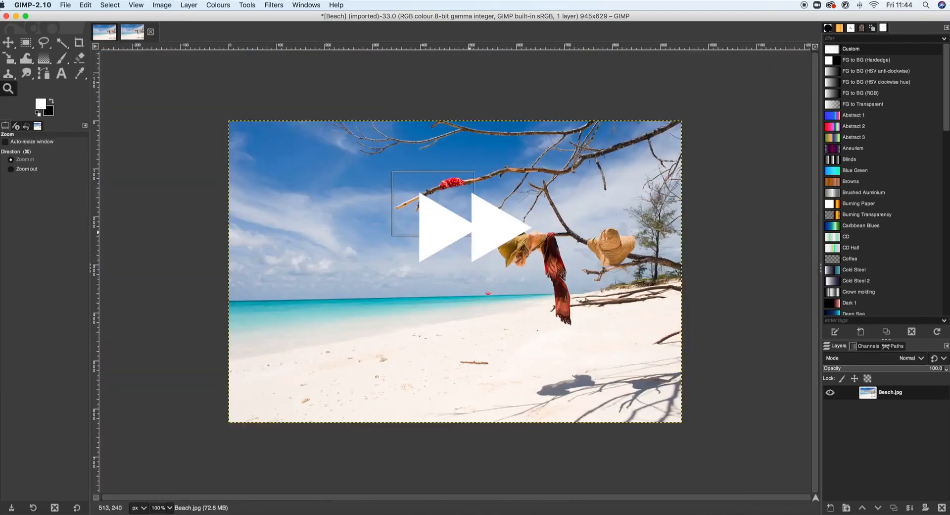
drag(396, 194, 508, 257)
click(8, 74)
mouse_move(569, 238)
mouse_down()
mouse_move(576, 284)
mouse_move(623, 309)
mouse_up()
drag(395, 170, 467, 130)
scroll(460, 149, up, 5)
- Reduce the clone brush size to 5 and touch up the area around the scarf piece left on the branch
key(bracketleft)
key(bracketleft)
key(bracketleft)
key(bracketleft)
key(bracketleft)
drag(448, 198, 480, 192)
scroll(460, 198, down, 4)
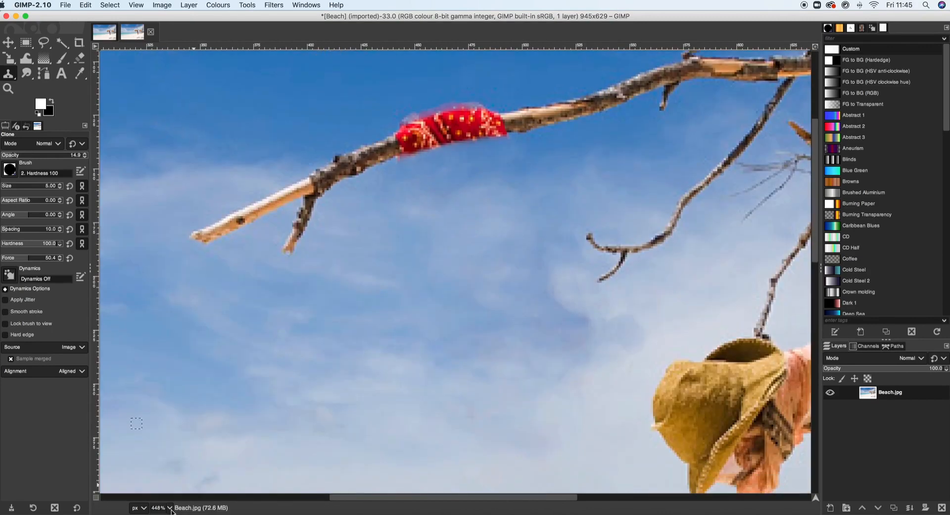
click(169, 508)
click(163, 458)
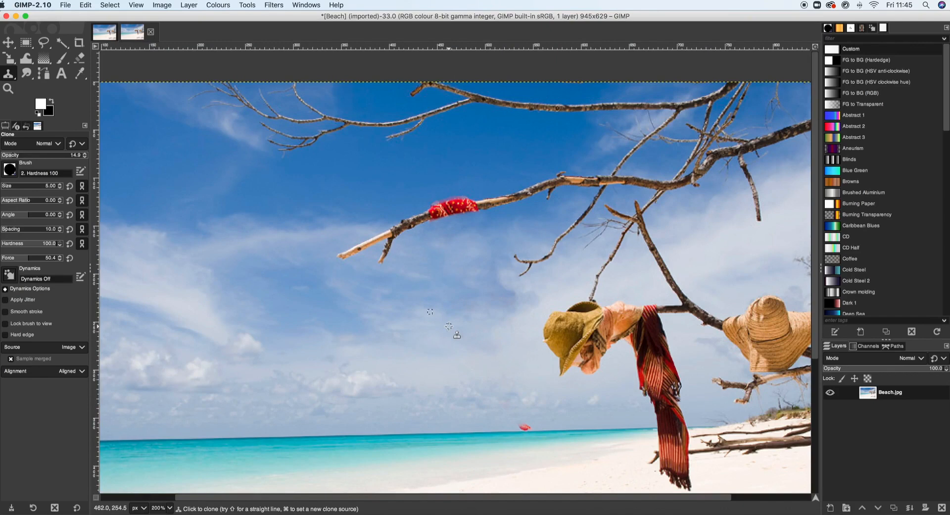
- Turn on the Quick Mask and frame the branch around the red scarf piece for close-up masking
drag(459, 208, 467, 205)
click(8, 88)
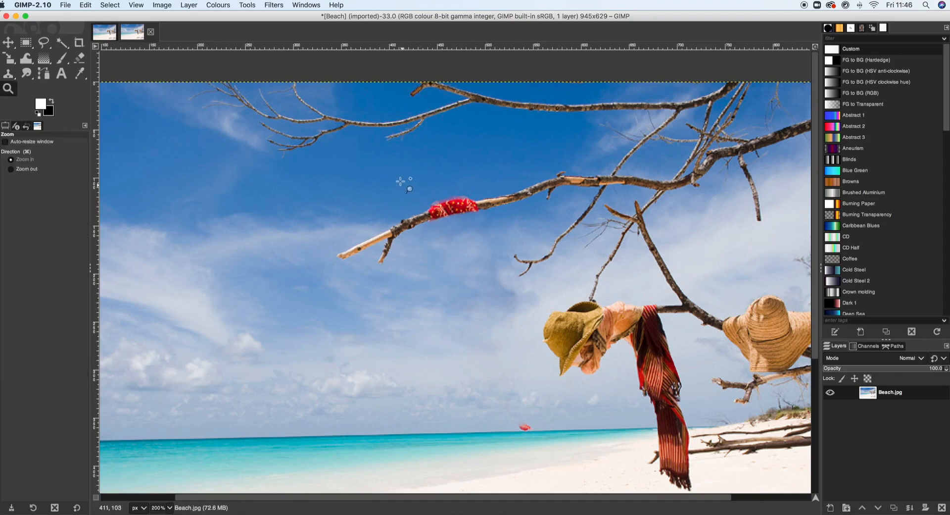
drag(401, 183, 506, 236)
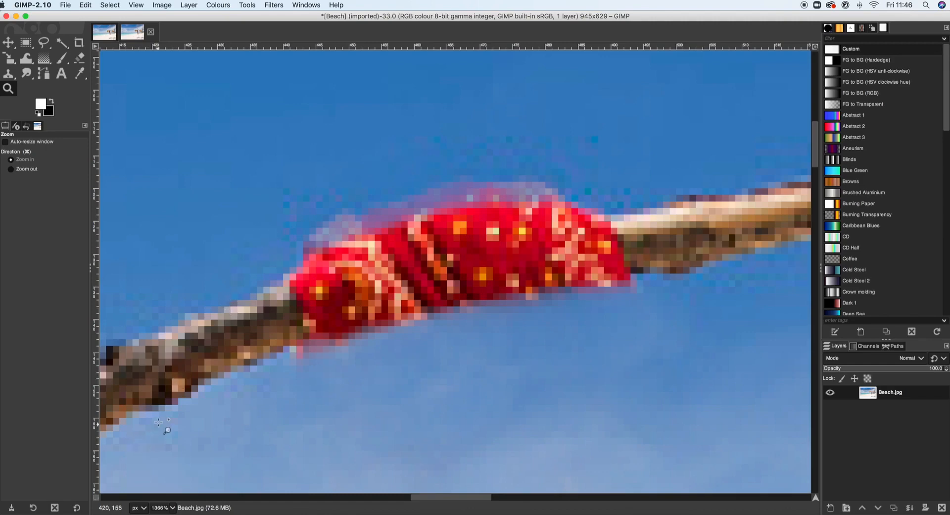
click(96, 497)
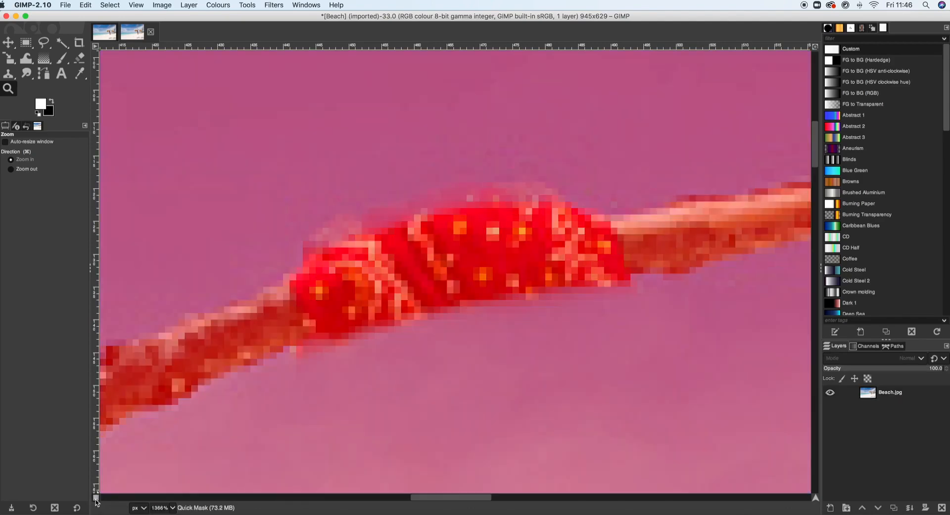
click(172, 507)
click(167, 477)
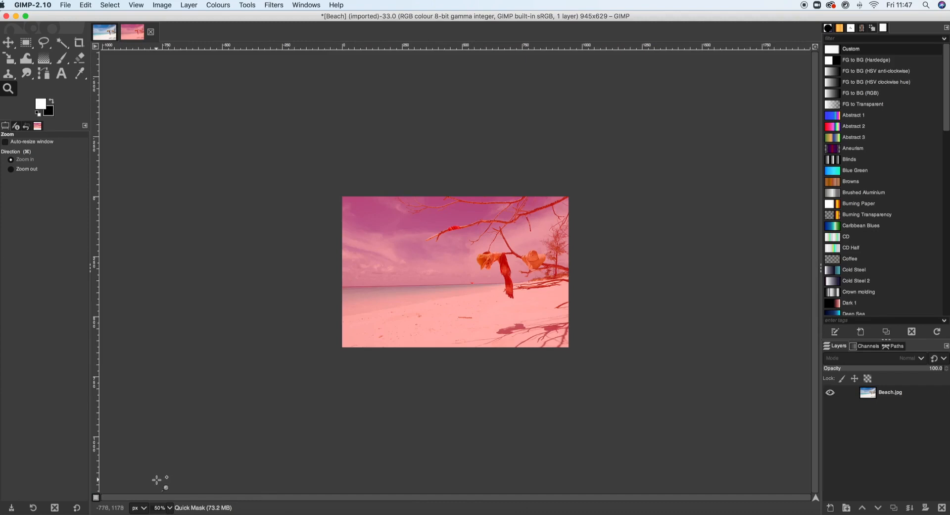
click(168, 510)
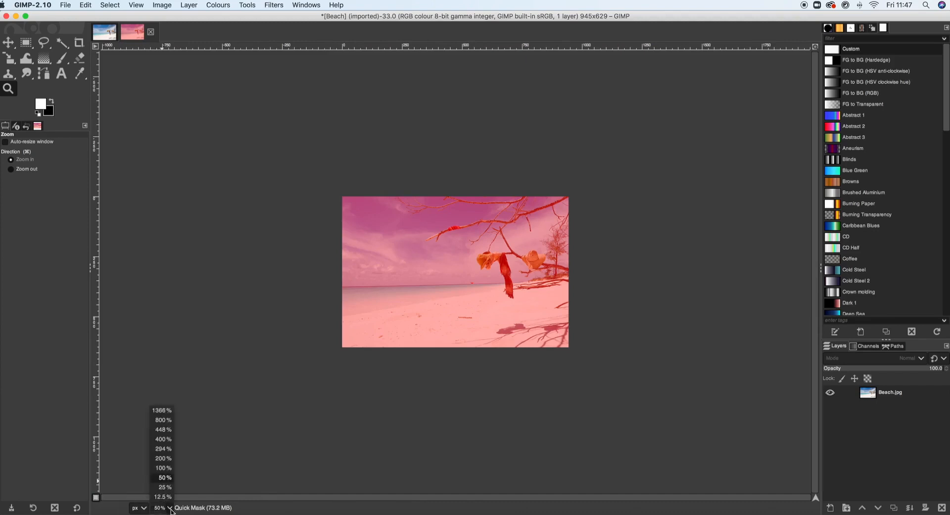
click(167, 458)
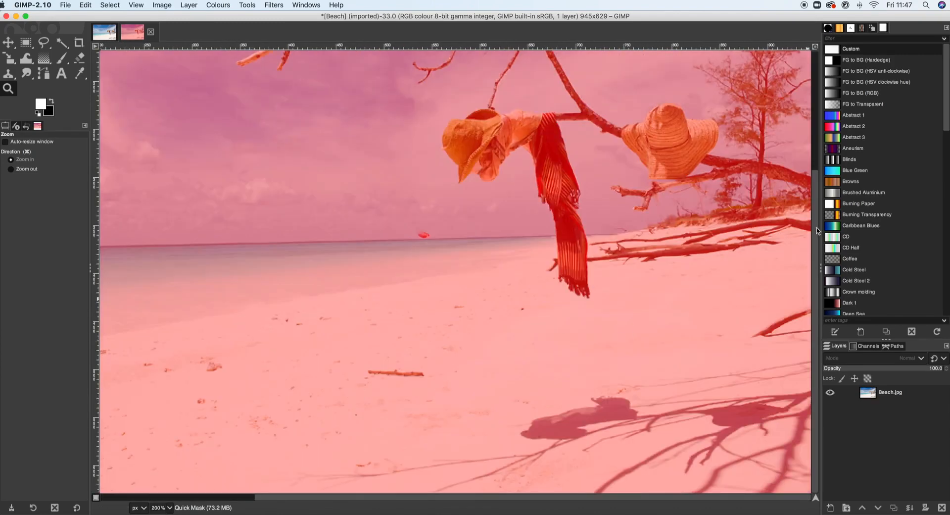
scroll(818, 230, up, 5)
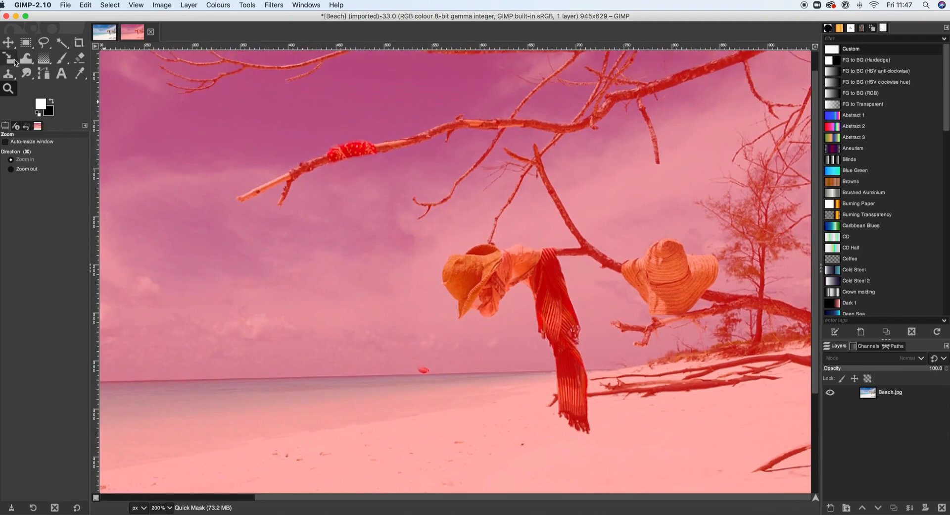
drag(233, 113, 453, 223)
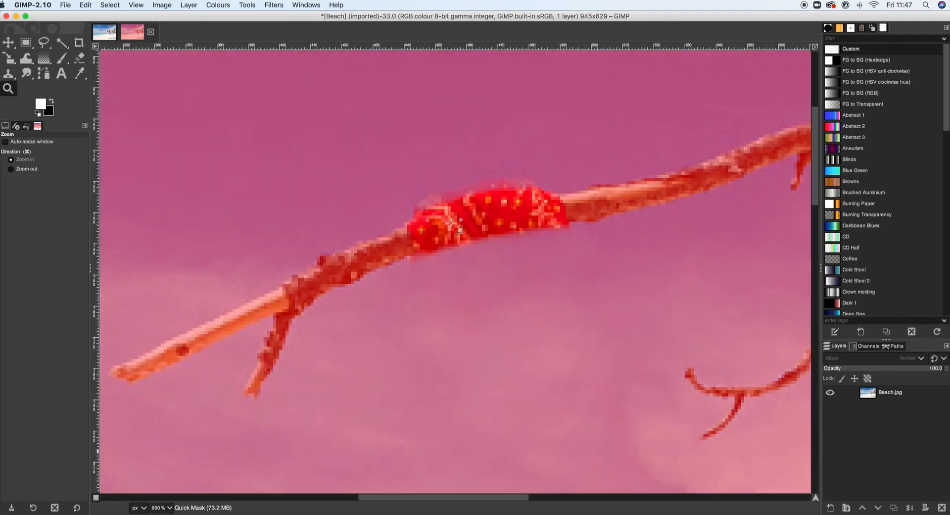
- Paint white with the Paintbrush along the branch's course across the scarf piece and turn the Quick Mask off to get a selection
click(63, 60)
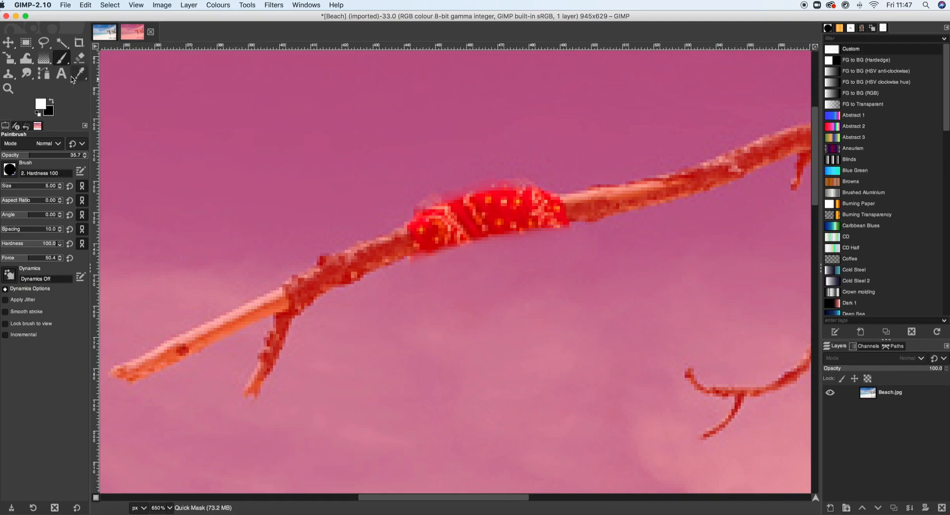
click(52, 102)
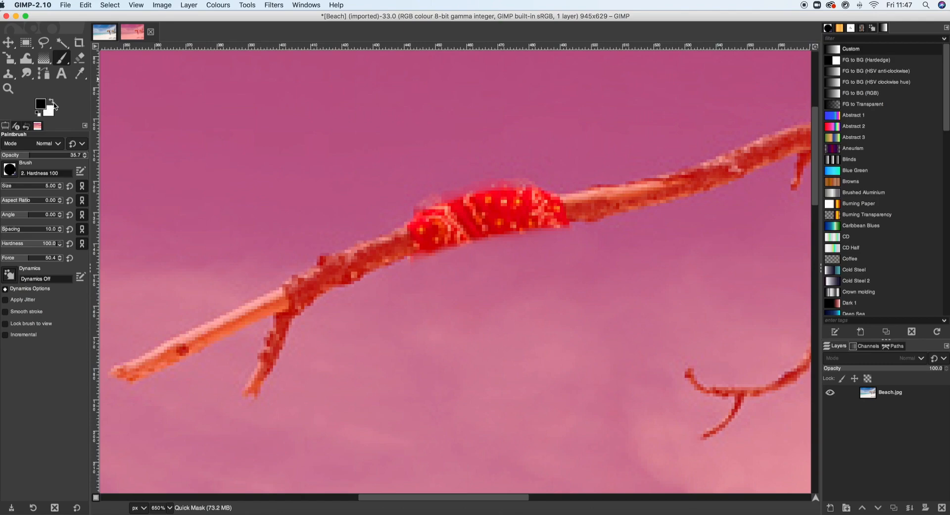
click(53, 102)
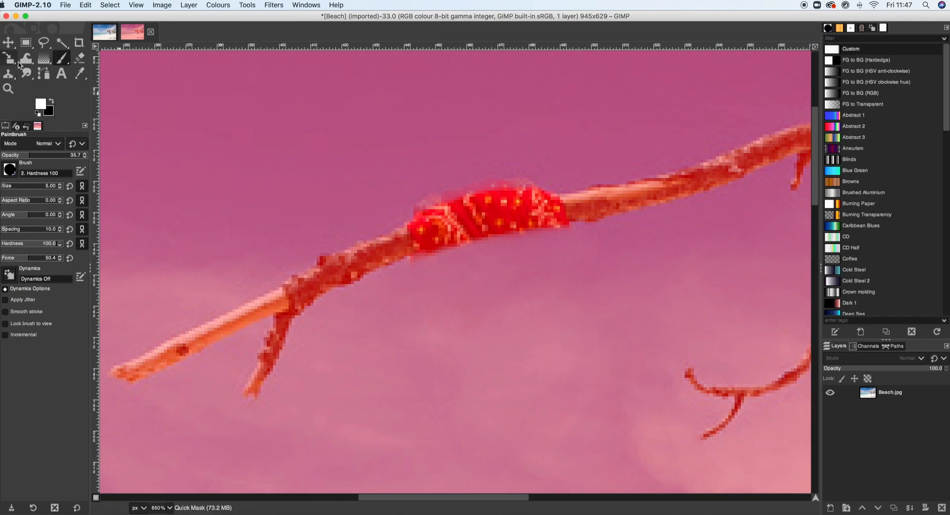
mouse_move(534, 208)
mouse_down()
mouse_move(571, 209)
mouse_move(516, 207)
mouse_move(388, 251)
mouse_up()
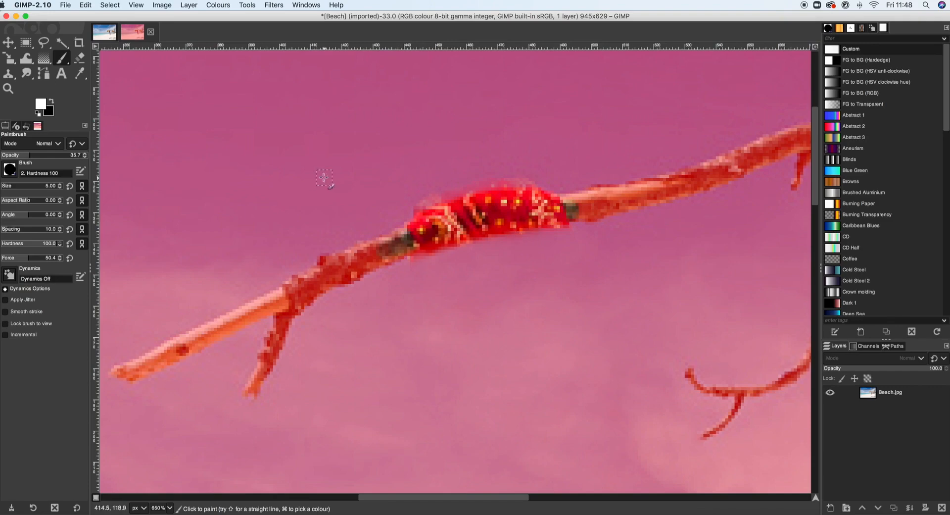
click(96, 497)
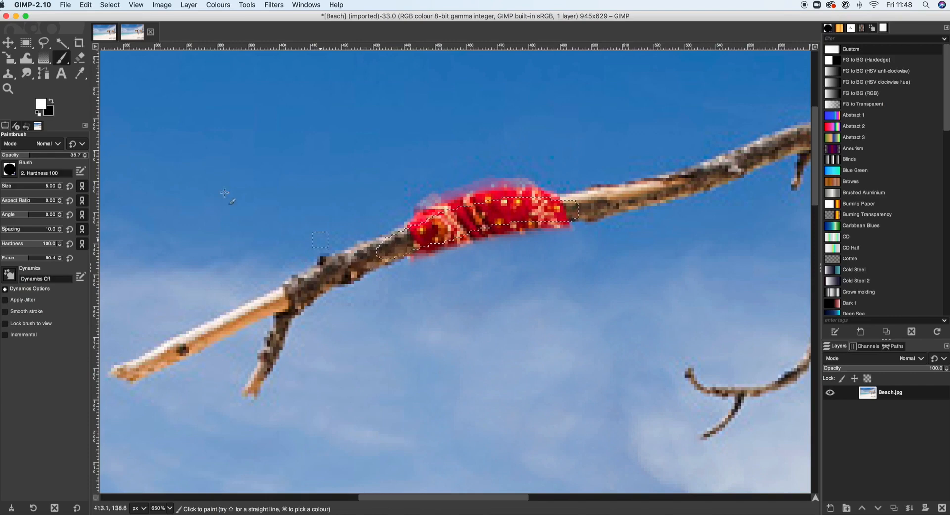
- Set up the Clone tool with brush size 7 for working inside the selected strip across the scarf piece
key(c)
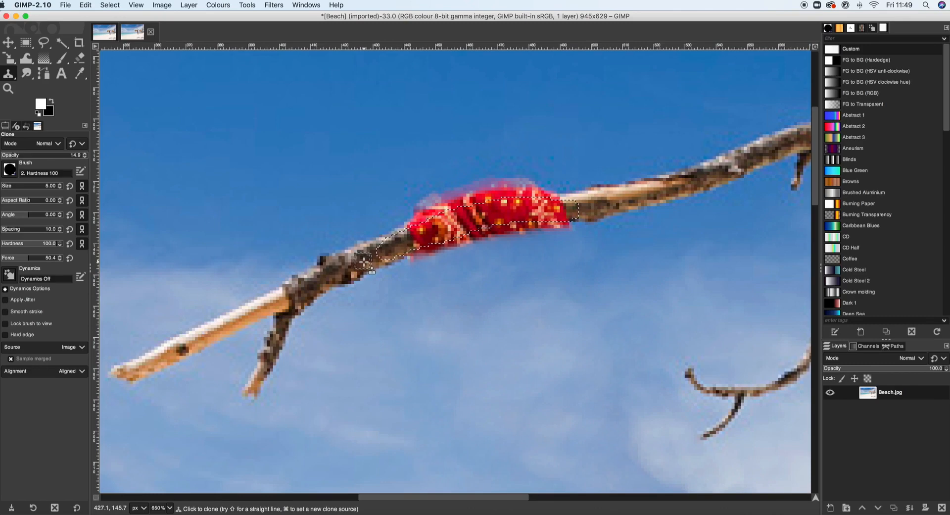
key(bracketright)
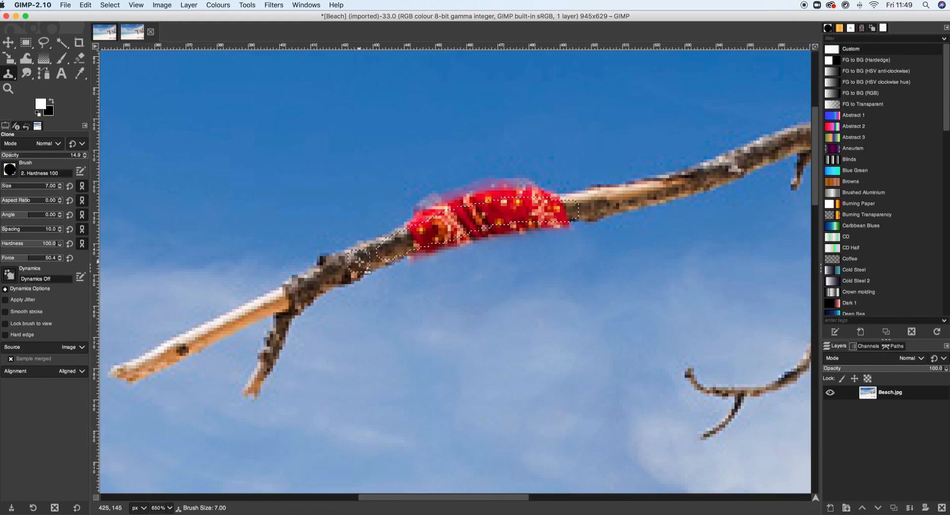
scroll(366, 257, down, 10)
scroll(374, 256, right, 4)
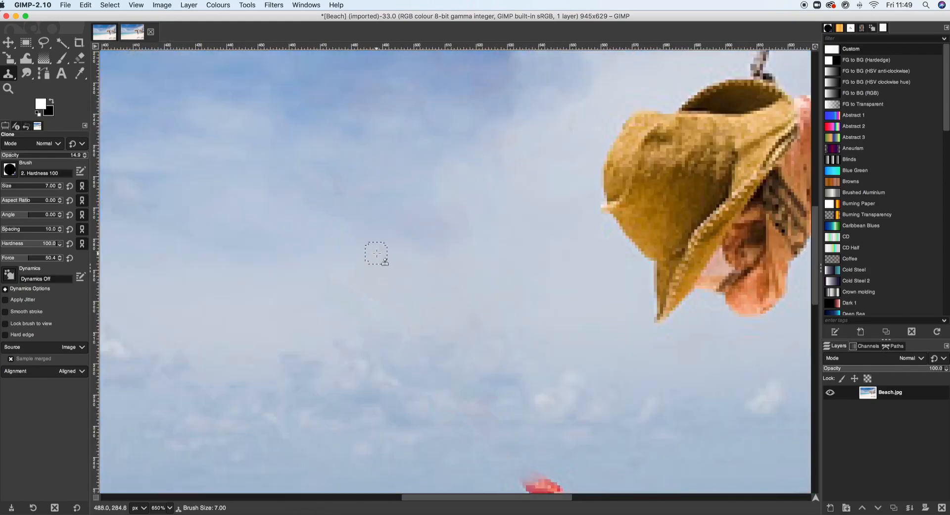
scroll(376, 253, left, 15)
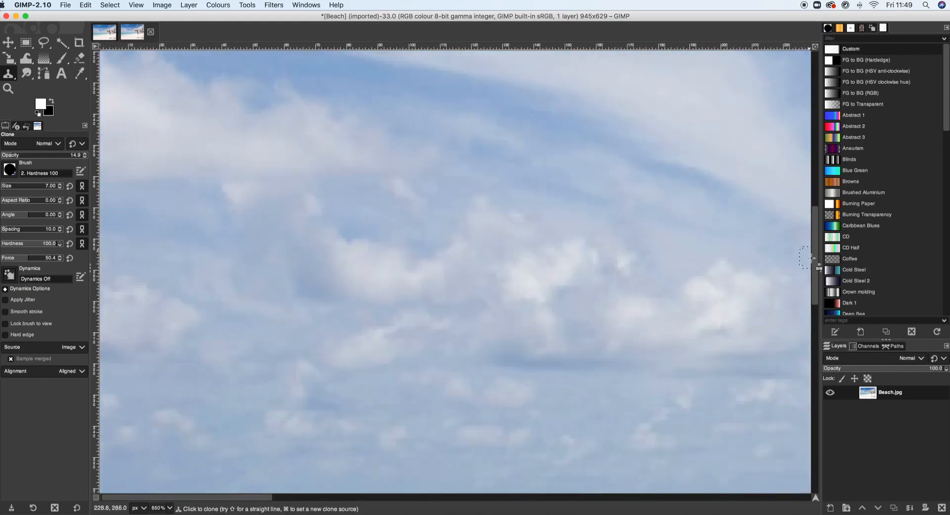
drag(813, 256, 814, 189)
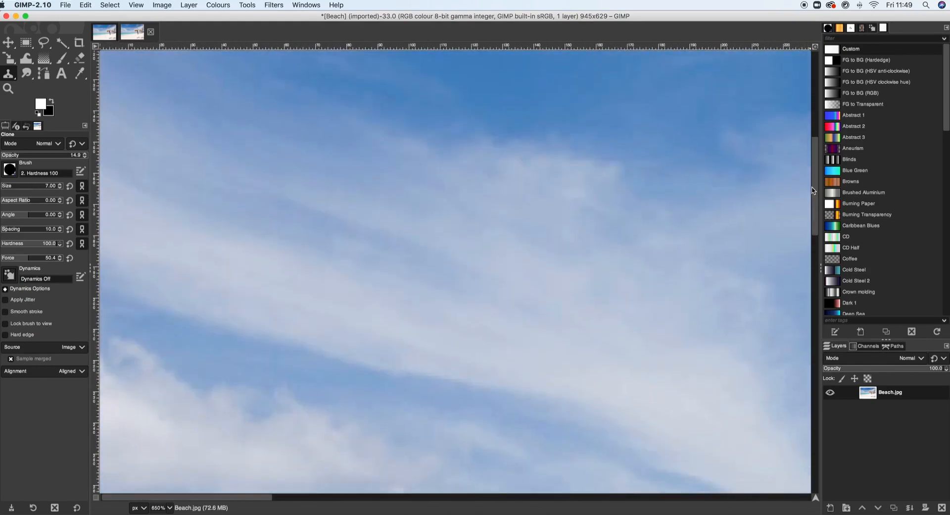
click(169, 508)
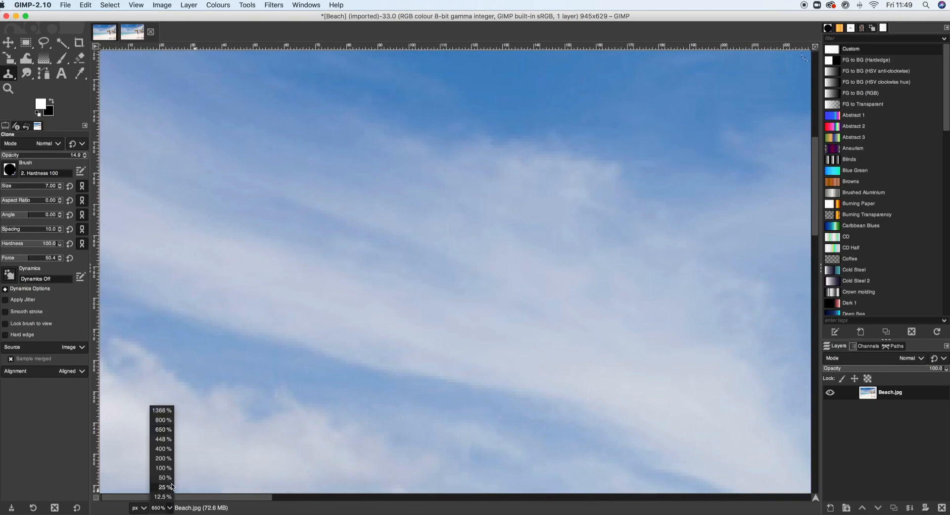
click(163, 457)
scroll(460, 267, right, 10)
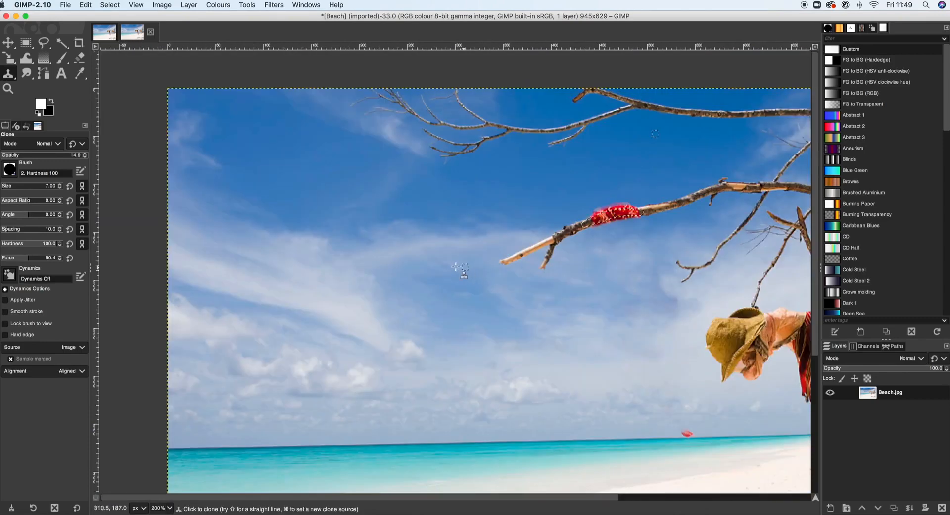
click(8, 88)
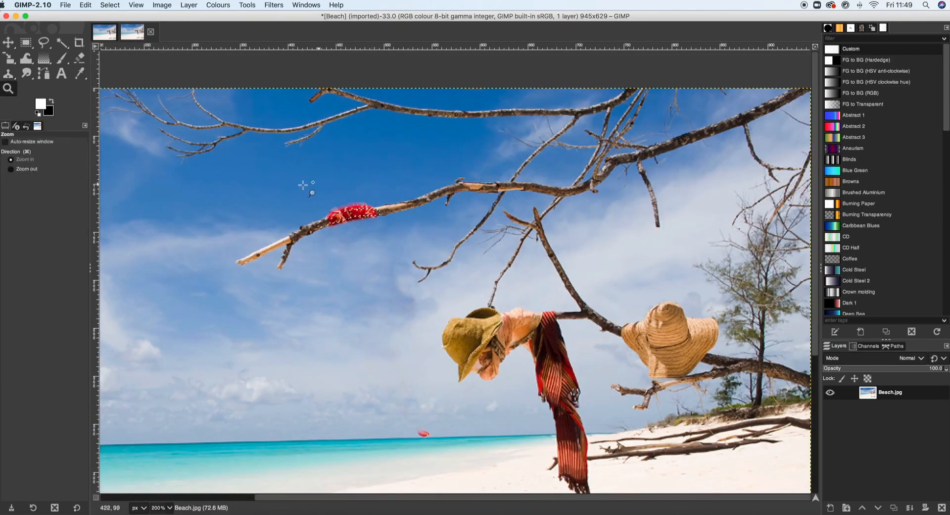
drag(285, 183, 424, 266)
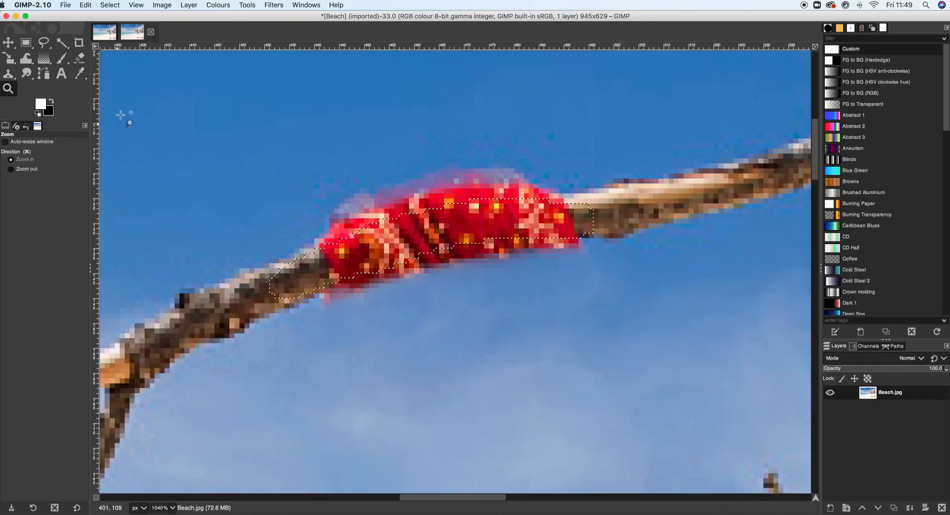
click(15, 76)
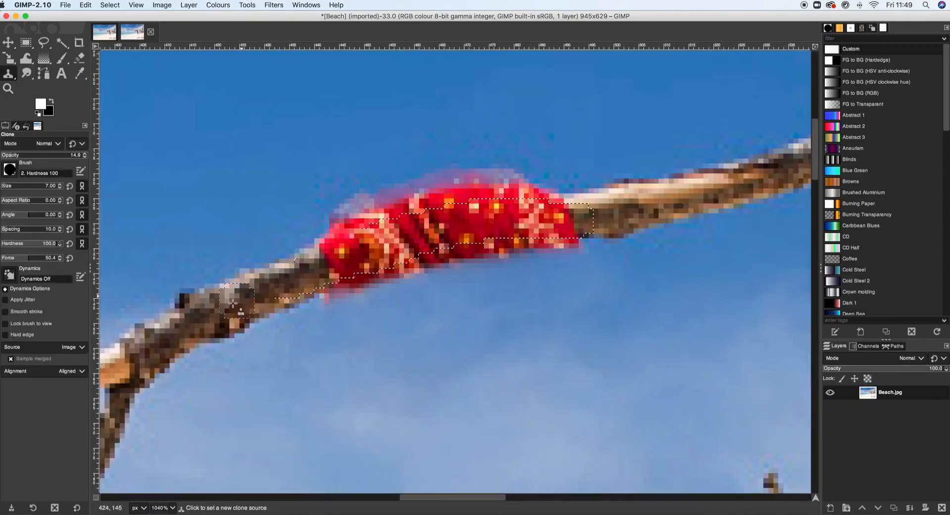
- Clone bark sampled from the branch left of the scarf over the left part of the selected strip
super+click(227, 310)
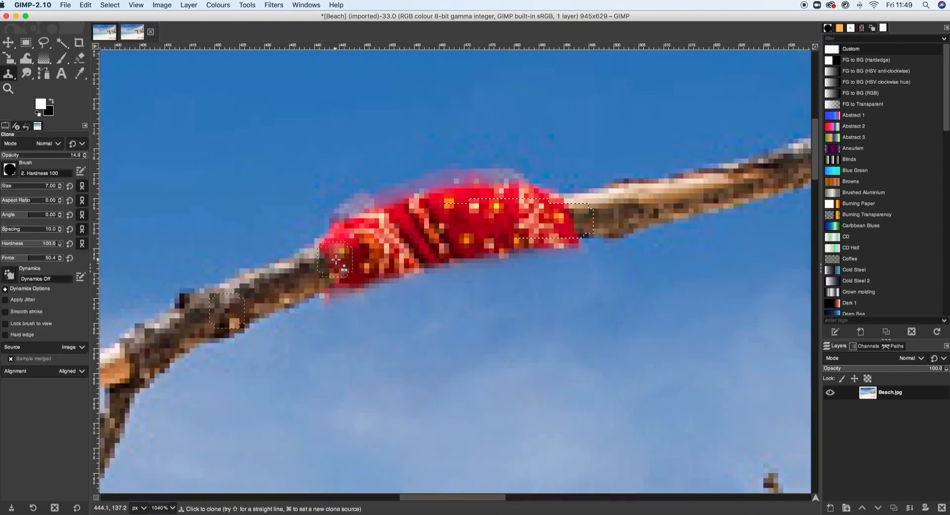
mouse_move(339, 259)
mouse_down()
mouse_move(348, 265)
mouse_move(360, 245)
mouse_move(350, 246)
mouse_move(372, 255)
mouse_move(352, 211)
mouse_move(435, 218)
mouse_move(449, 247)
mouse_move(435, 246)
mouse_move(453, 250)
mouse_move(445, 244)
mouse_up()
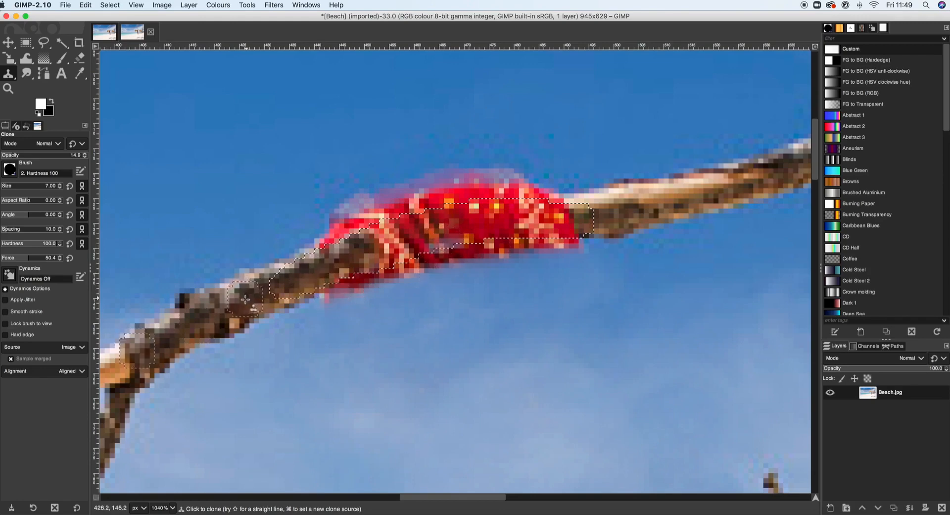
super+click(233, 306)
mouse_move(379, 243)
mouse_down()
mouse_move(389, 239)
mouse_move(389, 257)
mouse_move(399, 249)
mouse_up()
super+click(258, 294)
super+click(297, 276)
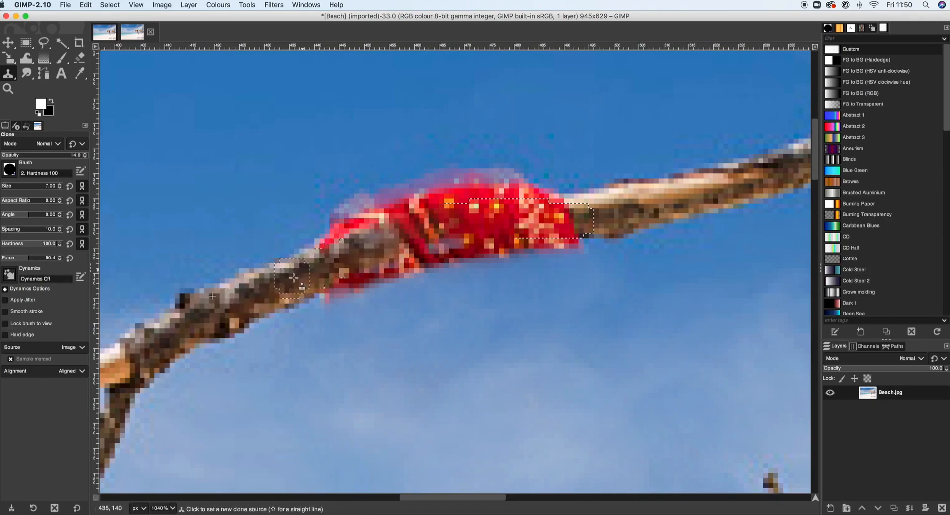
- Set the clone opacity to 14.3 and extend the cloned bark towards the middle of the selected strip, resampling the left branch
click(11, 155)
drag(11, 154, 12, 155)
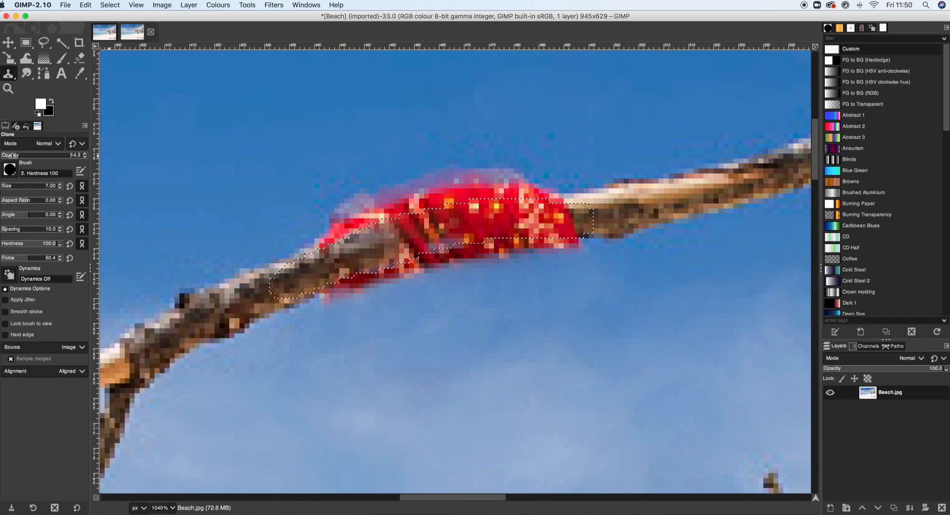
super+click(252, 296)
drag(343, 253, 356, 246)
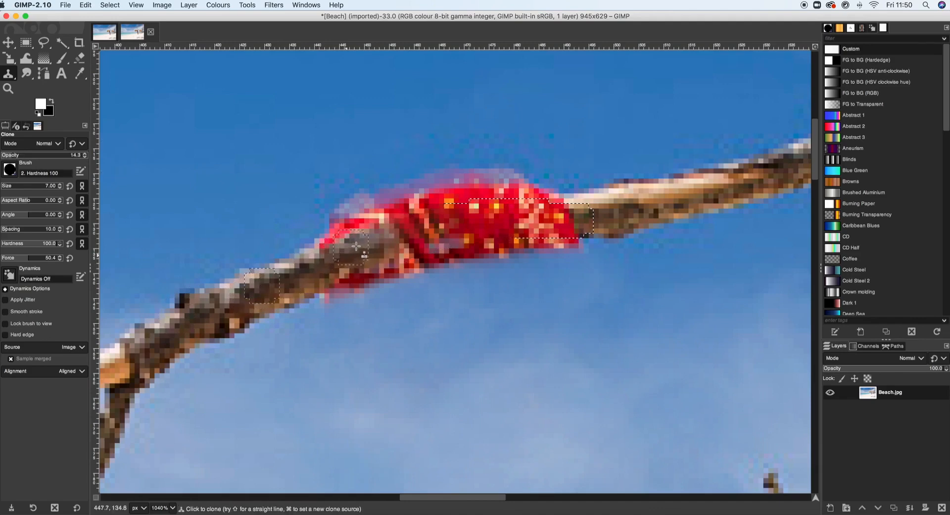
super+click(257, 300)
click(395, 231)
click(394, 231)
click(397, 233)
super+click(298, 277)
click(438, 218)
drag(438, 218, 403, 228)
- Clone freshly sampled bark over the strip's lower edge and the red patch near its middle
super+click(286, 290)
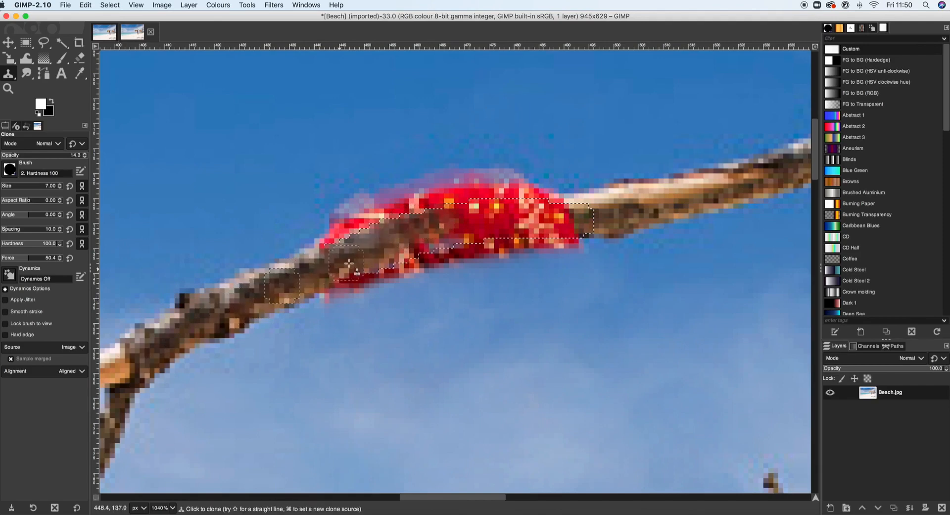
super+click(297, 285)
click(390, 261)
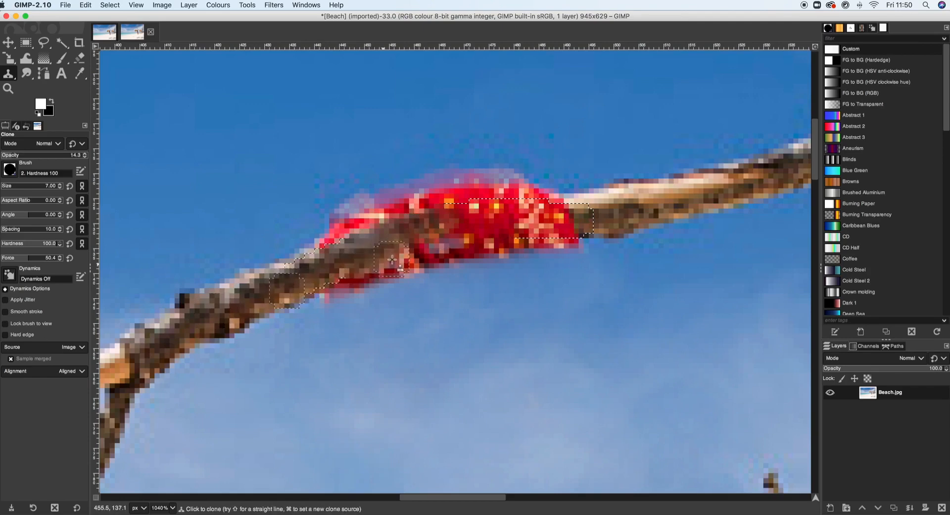
click(394, 261)
super+click(282, 277)
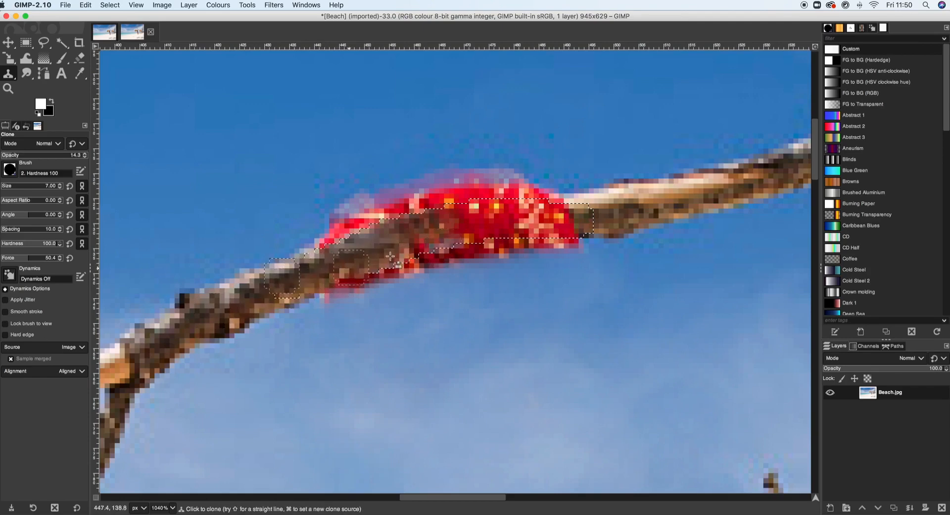
click(444, 241)
click(444, 242)
click(443, 241)
click(442, 241)
click(442, 241)
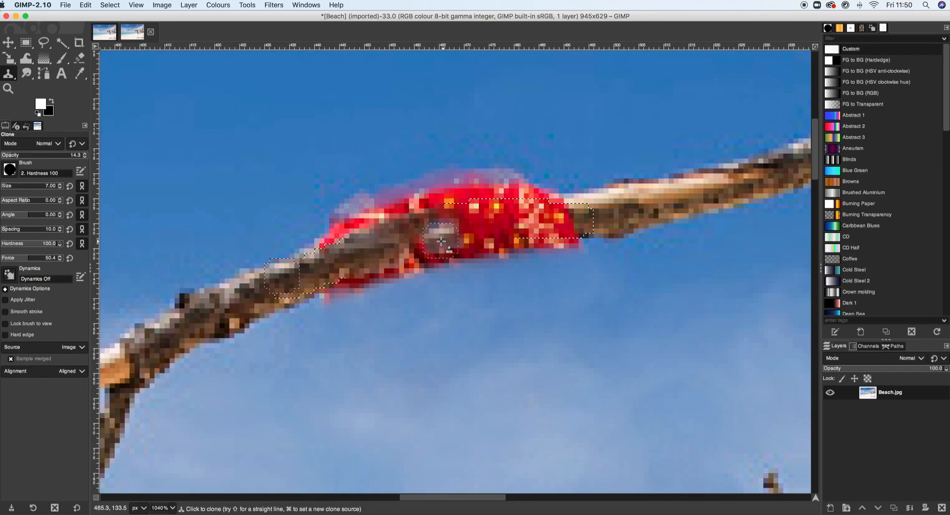
- Clone bark repeatedly sampled from the branch right of the scarf over the right end of the selected strip
super+click(657, 202)
drag(579, 217, 551, 218)
super+click(634, 211)
click(557, 220)
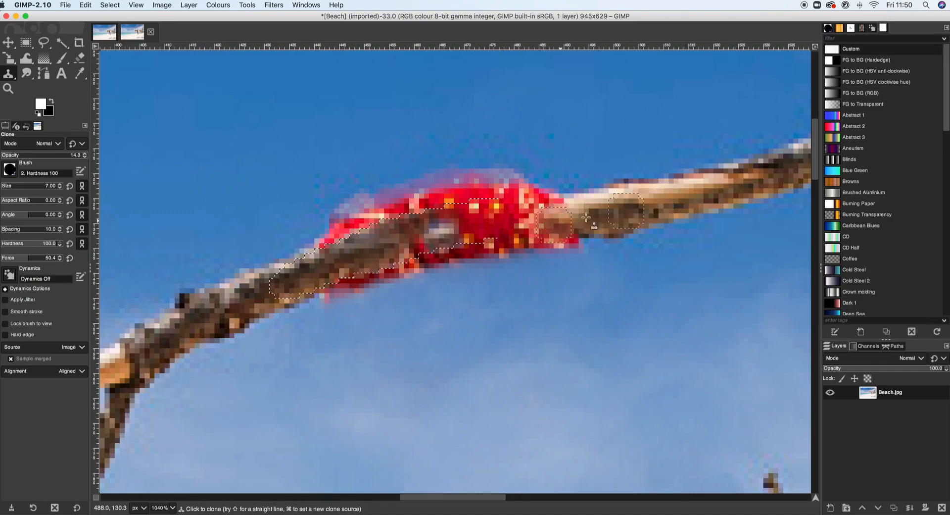
super+click(642, 206)
click(557, 221)
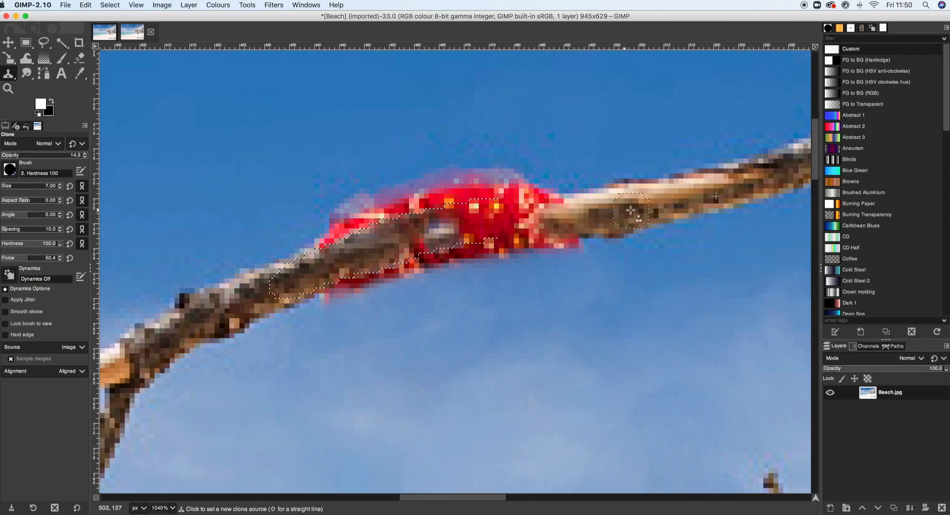
super+click(622, 211)
click(557, 222)
super+click(645, 206)
click(542, 214)
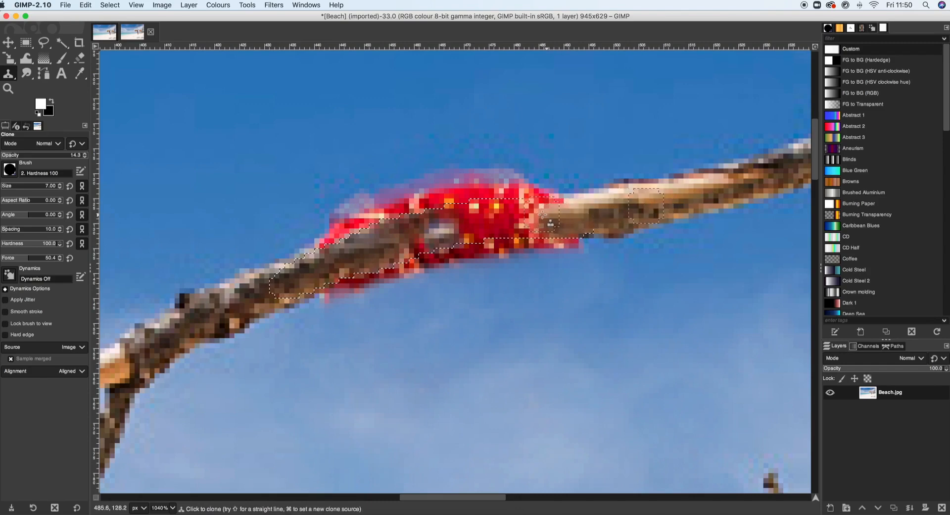
- Clone bark, resampling the branch right of the scarf, over the remaining red at the strip's right end
click(541, 216)
click(540, 215)
click(529, 211)
super+click(643, 212)
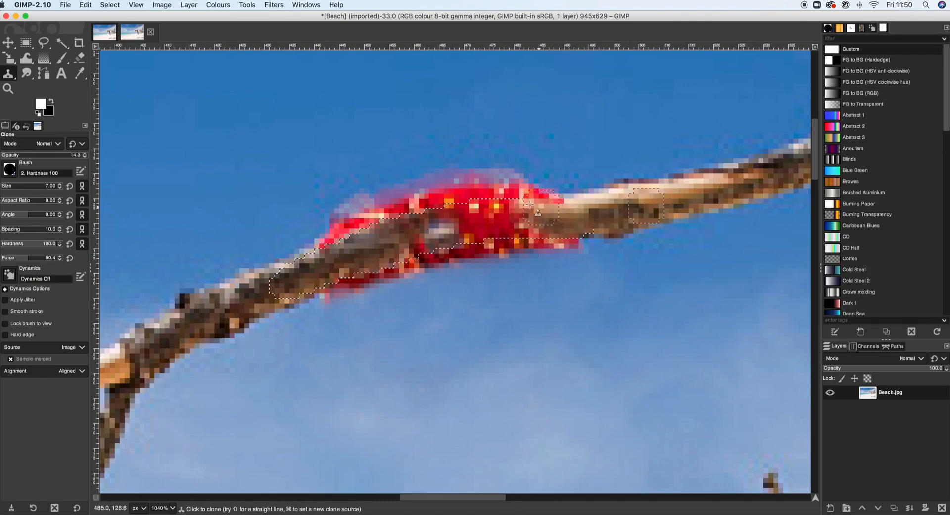
click(529, 212)
click(522, 211)
click(515, 207)
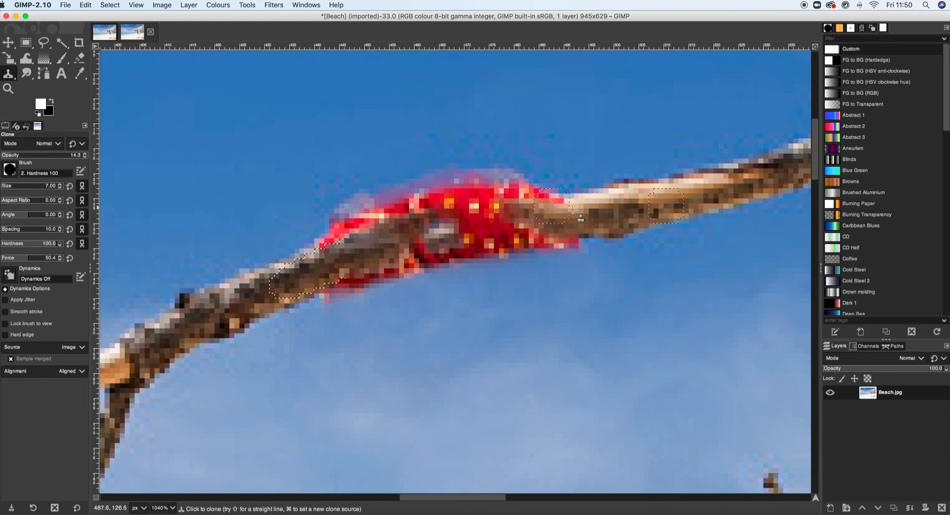
- Clone bark freshly sampled from the branch right of the scarf over the large red patch in the strip's middle
super+click(642, 206)
click(475, 221)
click(476, 221)
click(478, 223)
click(487, 223)
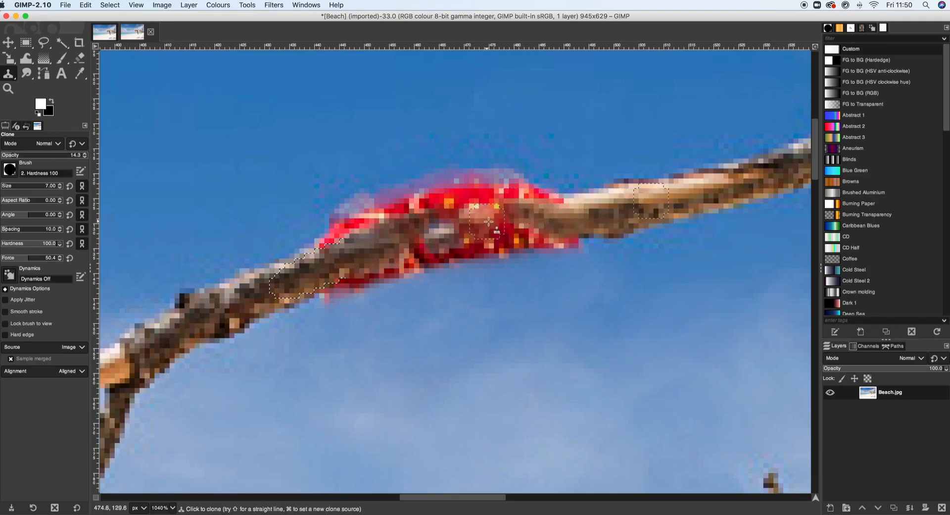
click(489, 222)
click(494, 221)
click(483, 222)
click(467, 221)
click(465, 221)
click(458, 221)
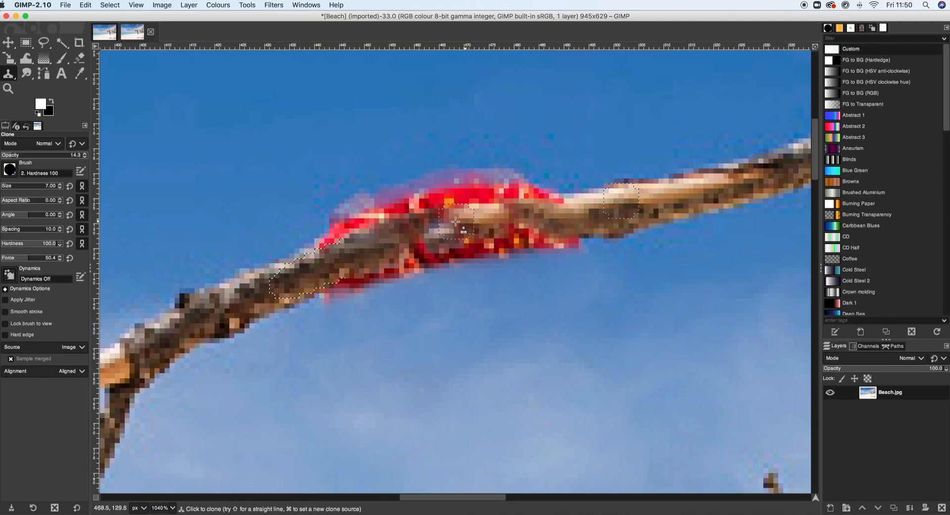
click(453, 222)
click(450, 221)
- Cover the grey patch left of the strip's middle and blend its surroundings with bark resampled from the right branch
super+click(606, 214)
click(448, 219)
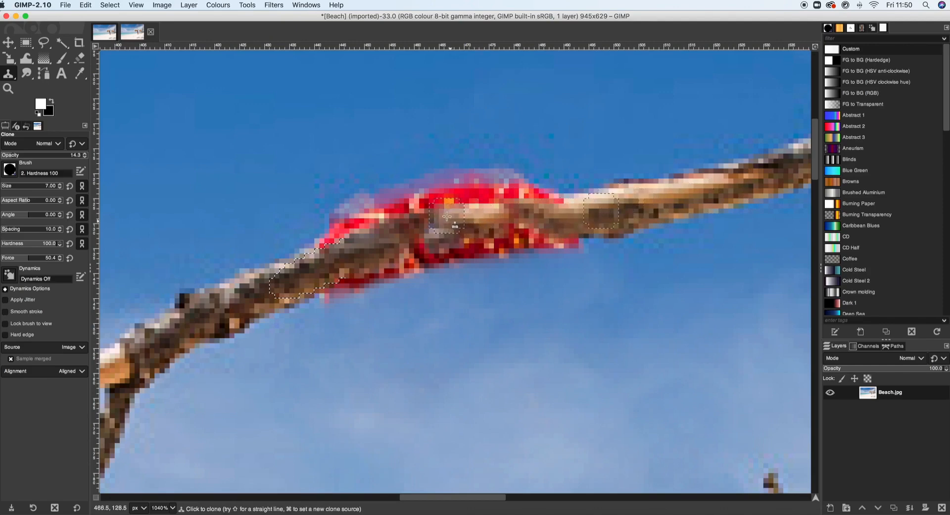
click(449, 218)
super+click(610, 213)
click(500, 217)
click(491, 218)
click(482, 221)
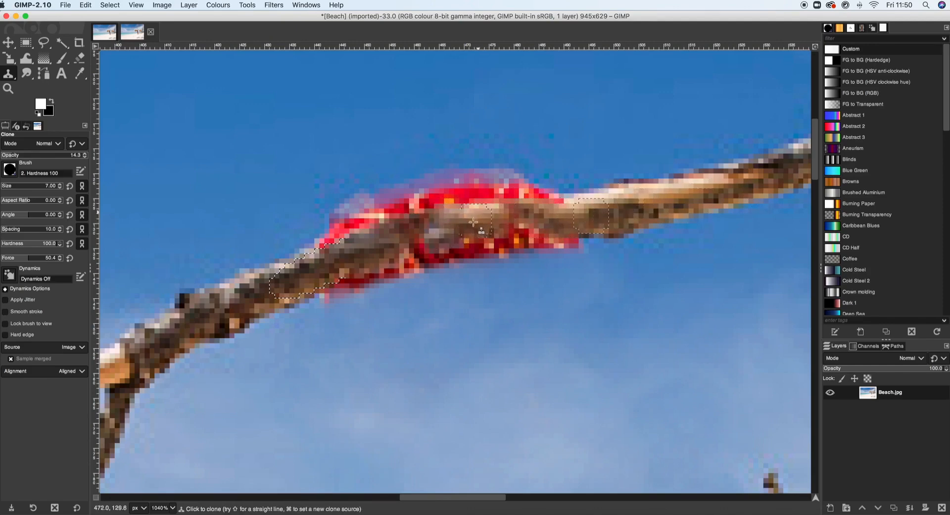
click(474, 224)
click(477, 226)
click(480, 226)
- Clone resampled bark from the right branch over the lower edge of the strip's right-centre section
super+click(623, 208)
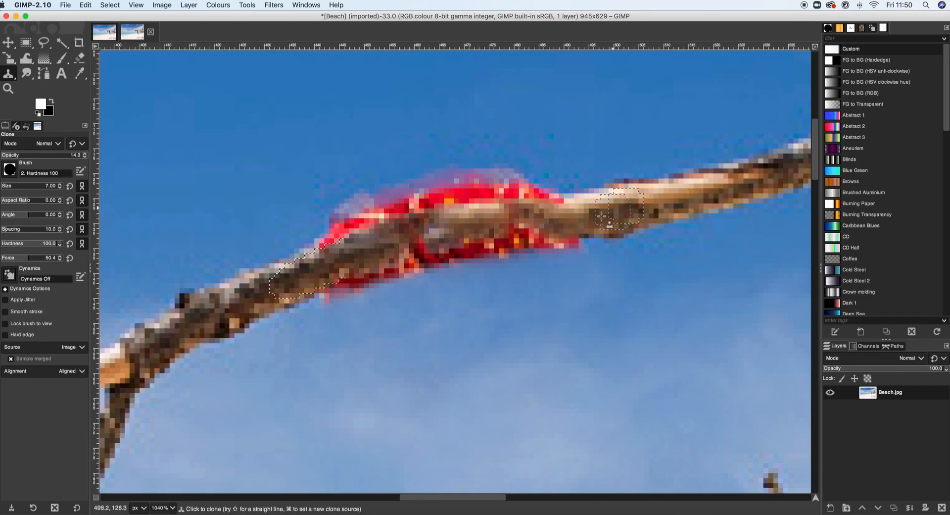
click(518, 227)
click(518, 231)
click(522, 231)
click(521, 230)
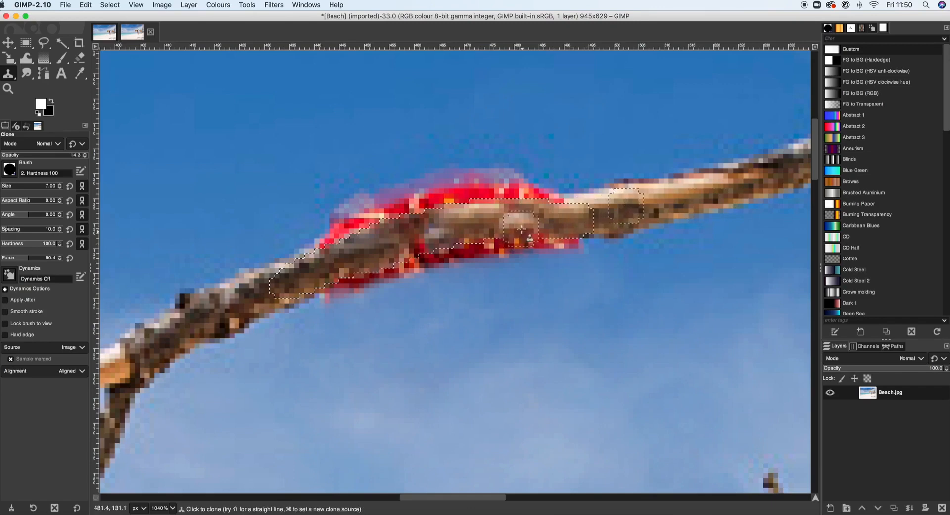
click(520, 228)
click(504, 229)
click(488, 230)
click(483, 228)
- Tone down the pale cloned patch right of the strip's middle with darker bark sampled from the right branch
super+click(634, 213)
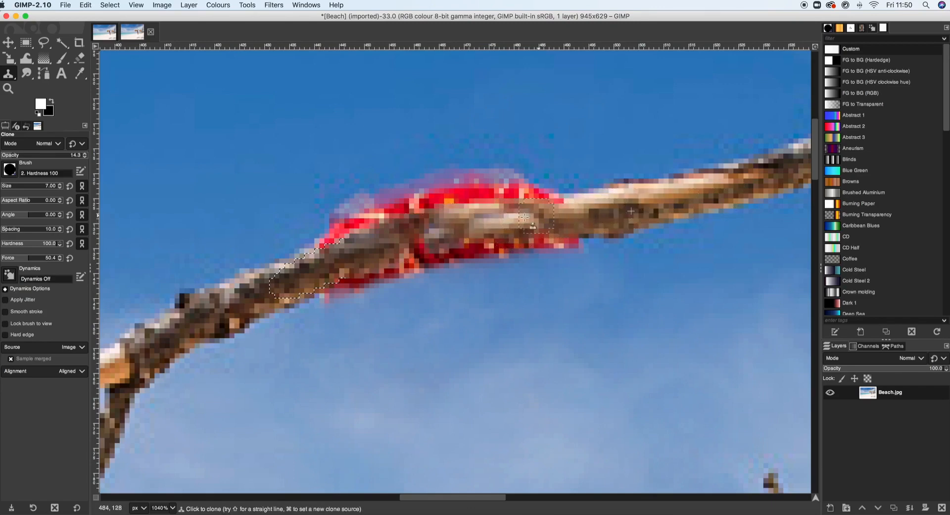
click(509, 219)
click(501, 217)
click(490, 219)
click(490, 219)
click(510, 218)
click(516, 220)
click(522, 219)
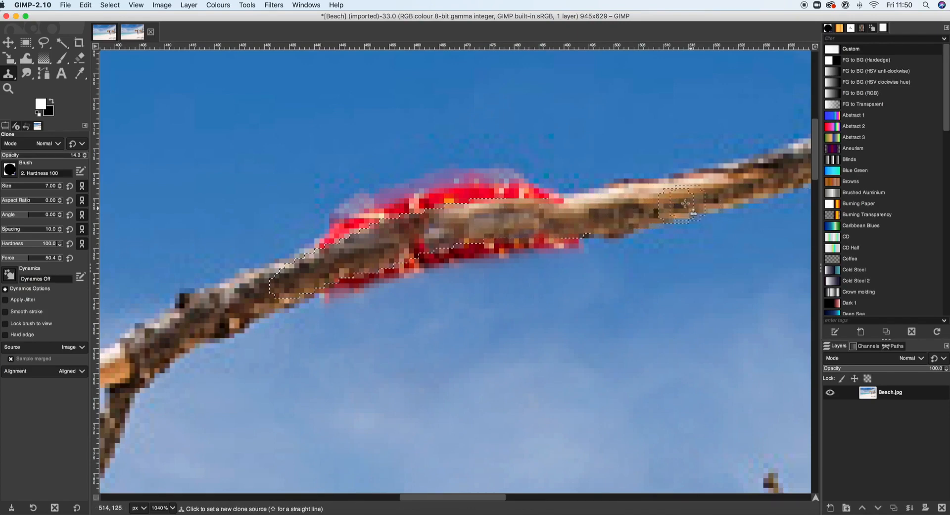
- Clone bark sampled farther along the right branch over the dark and grey spot left of the strip's middle
super+click(675, 201)
click(427, 231)
click(427, 231)
click(427, 231)
click(429, 231)
click(428, 231)
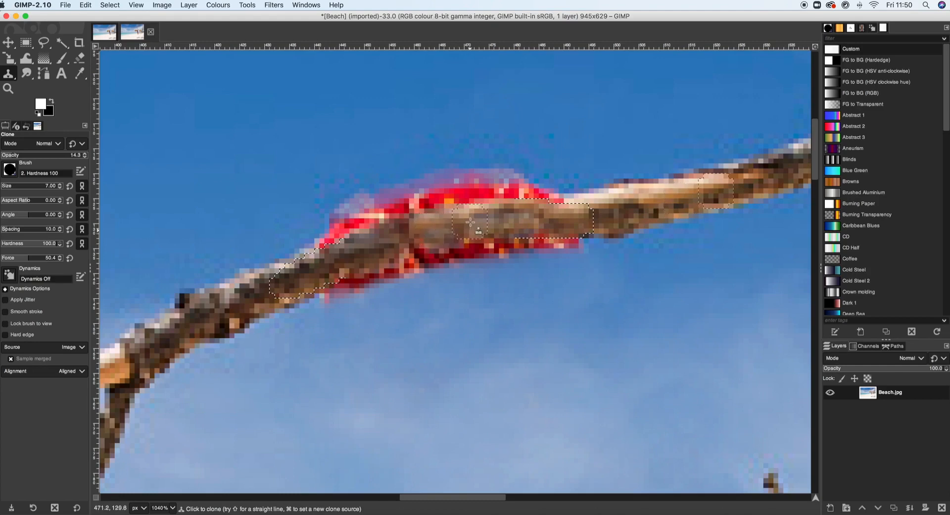
- Clone bark sampled from the branch left of the scarf over the reddish seam in the strip's left half
super+click(640, 208)
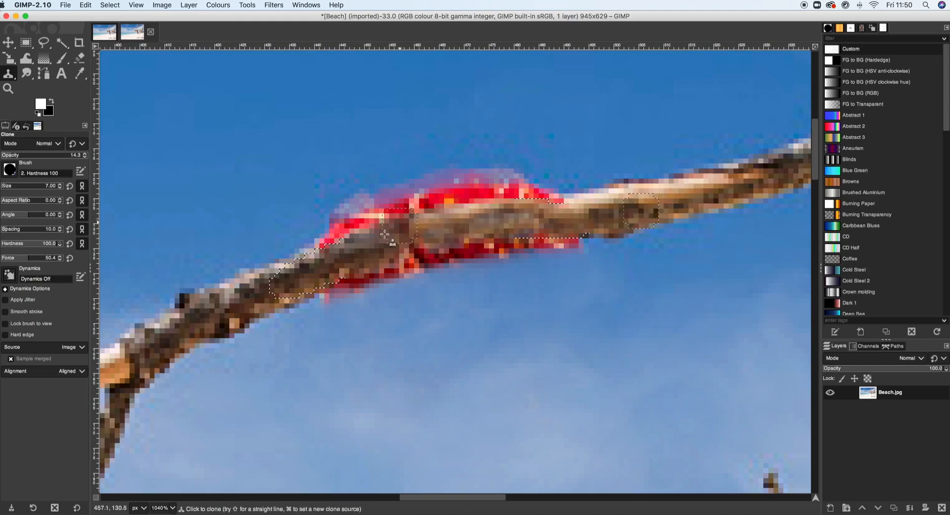
super+click(316, 270)
super+click(292, 280)
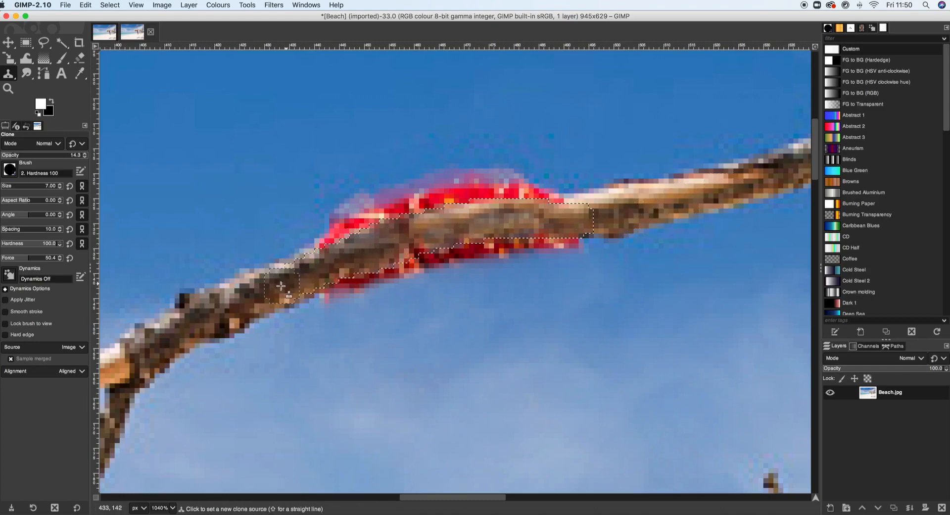
click(400, 244)
click(404, 238)
click(406, 236)
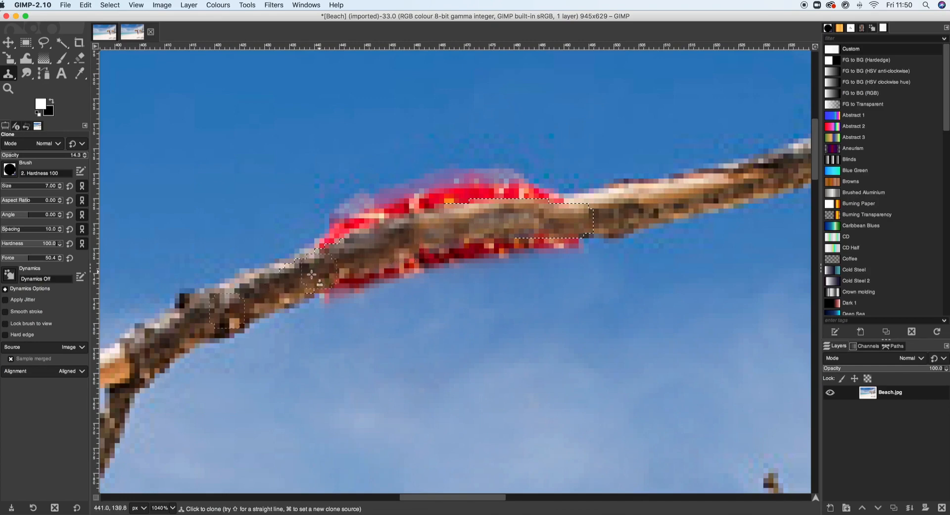
- Reduce the clone brush size to 5 and blend the bark across the left half of the selected strip
key(bracketleft)
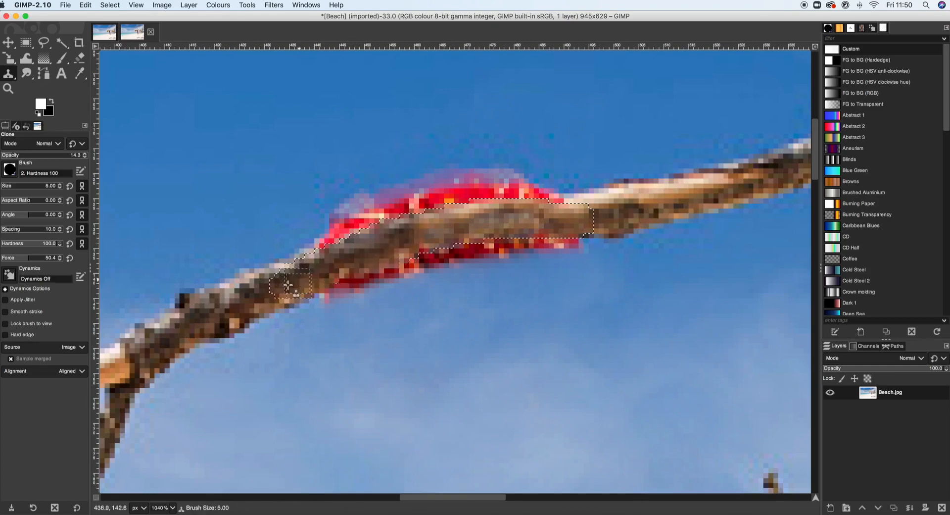
key(bracketleft)
drag(413, 229, 458, 217)
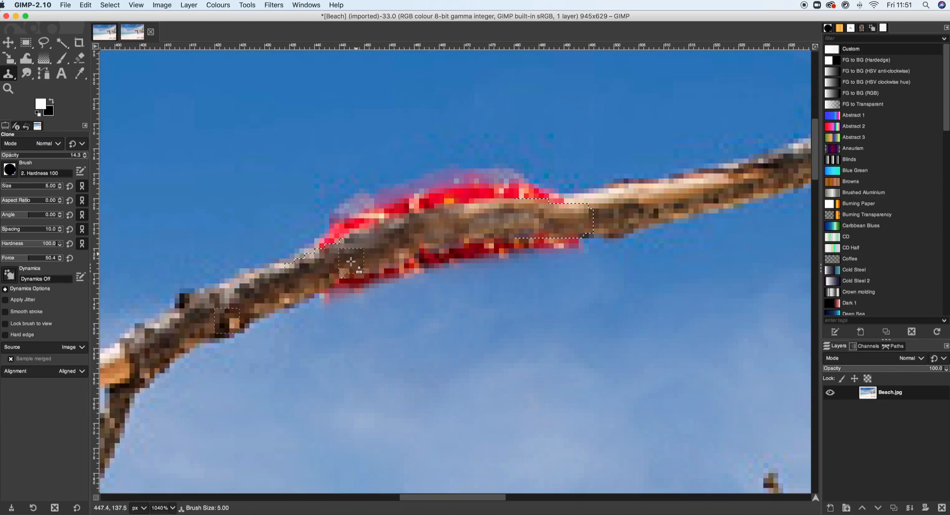
mouse_move(343, 271)
mouse_down()
mouse_move(355, 270)
mouse_move(295, 281)
mouse_up()
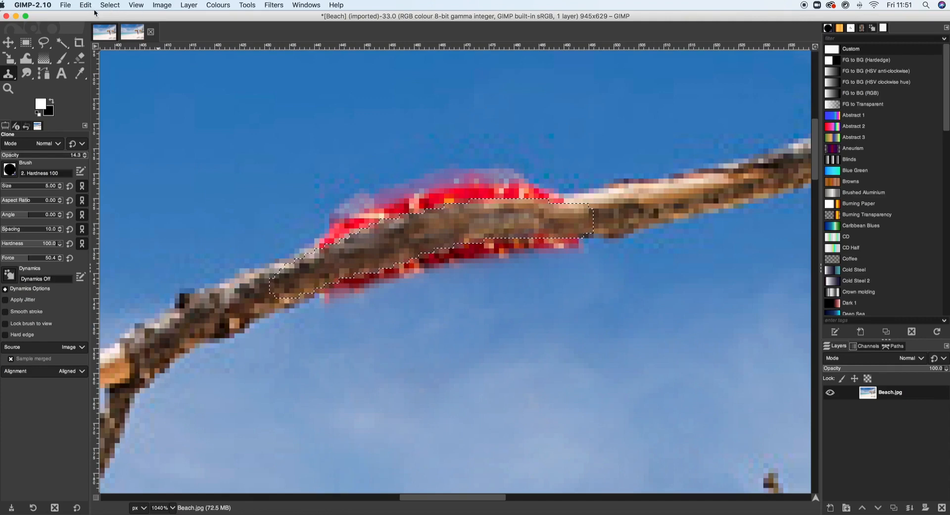
- Invert the selection so that everything outside the retouched branch strip is selected
click(113, 6)
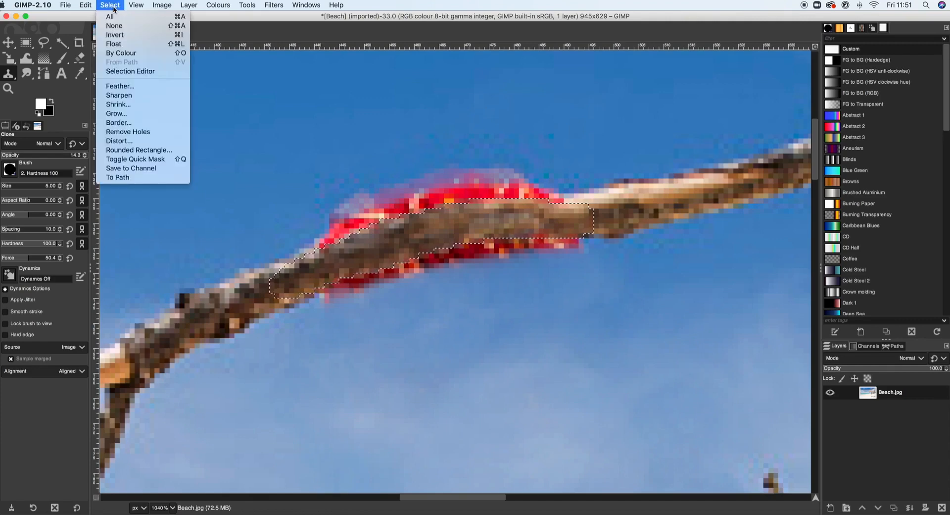
click(123, 38)
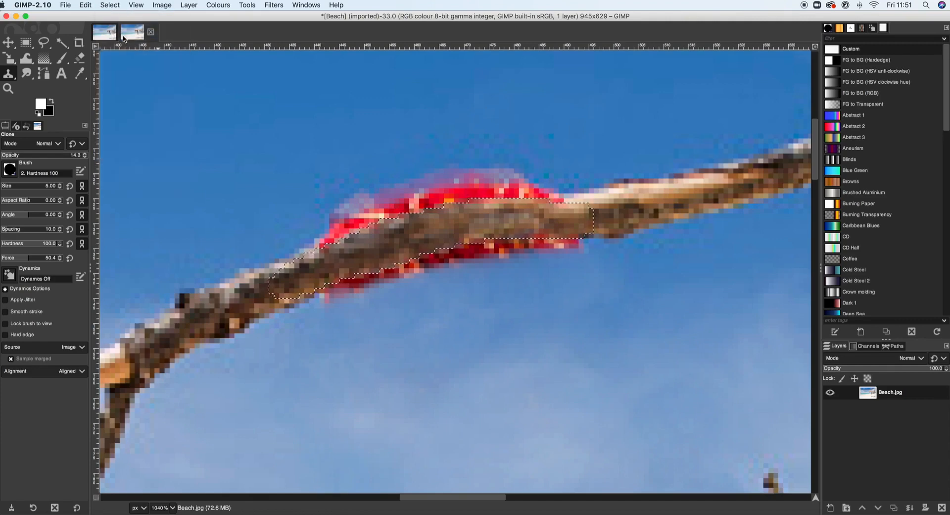
click(171, 508)
click(161, 470)
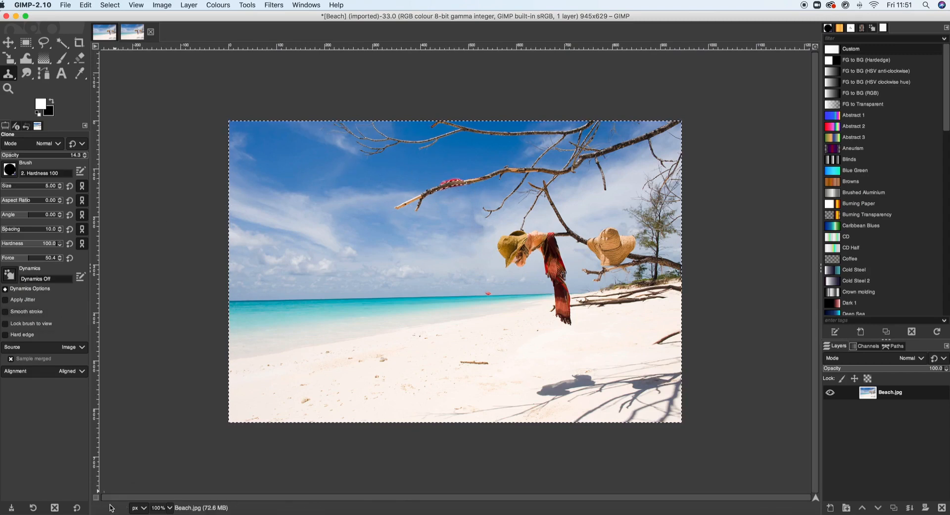
- Set the Clone tool's opacity to 20.8 and its brush size to 8 for retouching the sky around the scarf
click(8, 88)
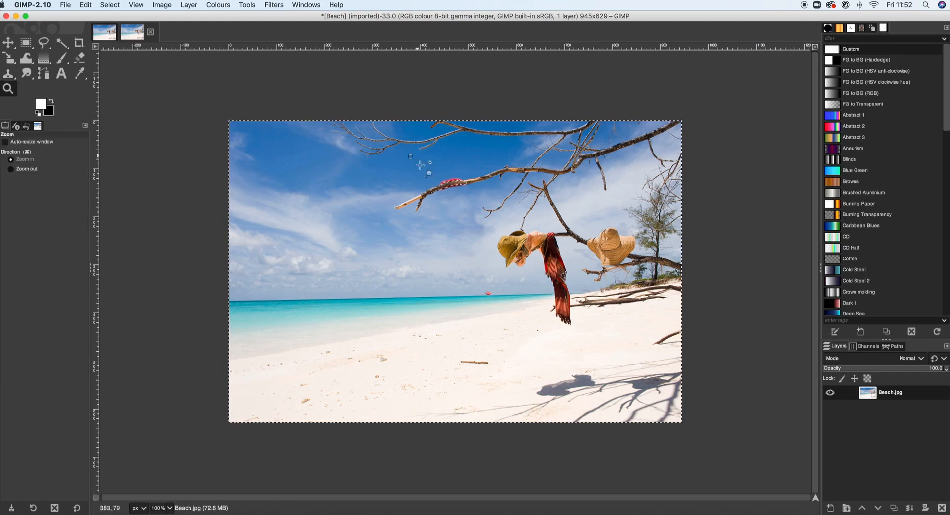
drag(409, 155, 496, 206)
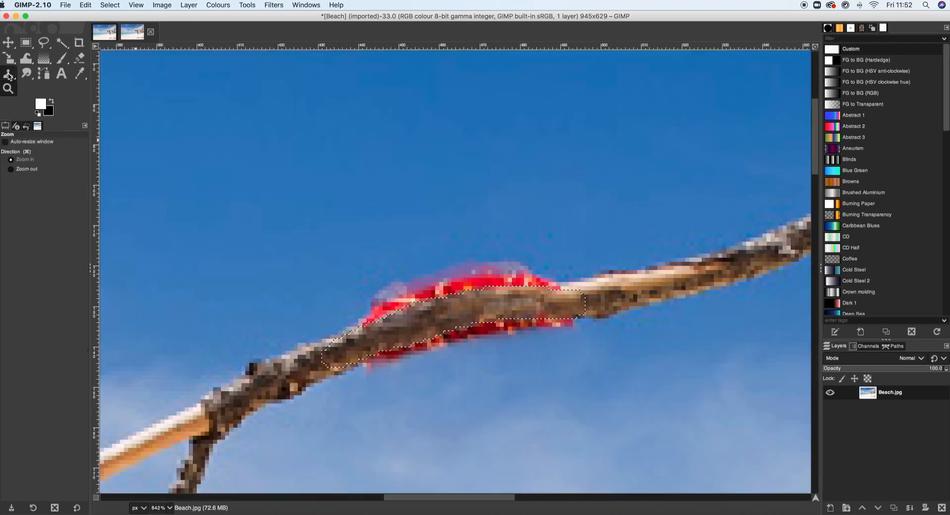
click(9, 75)
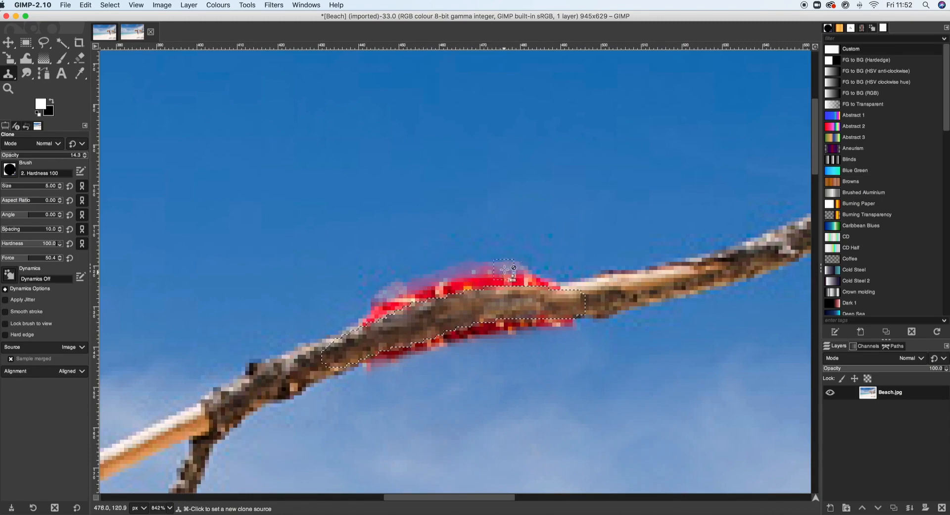
click(15, 155)
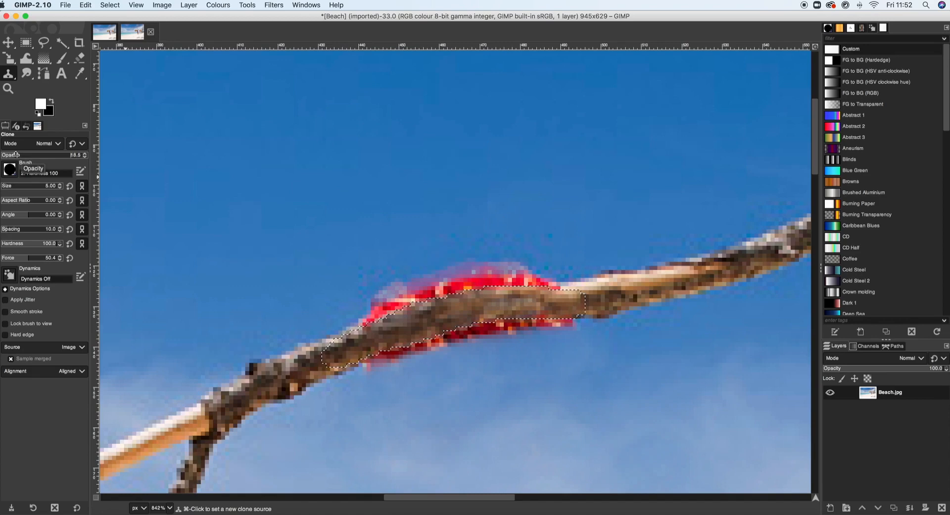
drag(15, 154, 18, 154)
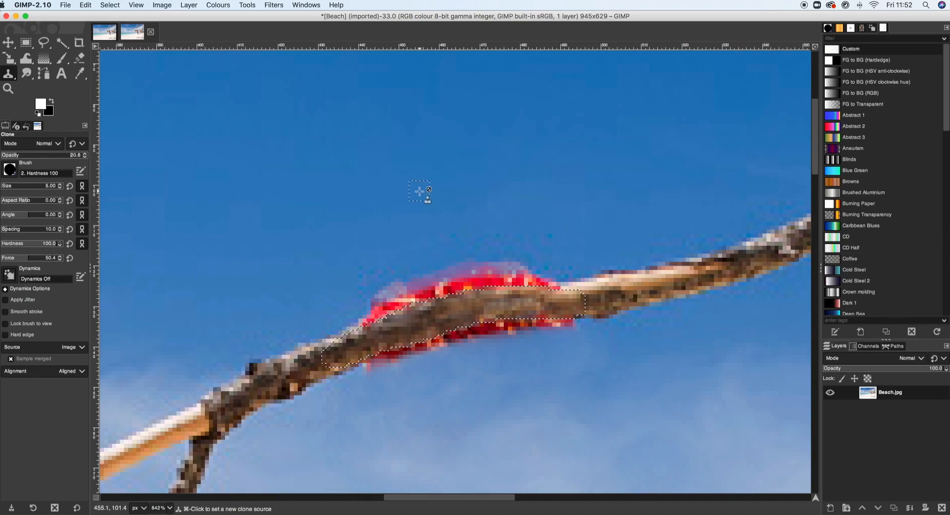
key(bracketright)
key(bracketright)
key(bracketright)
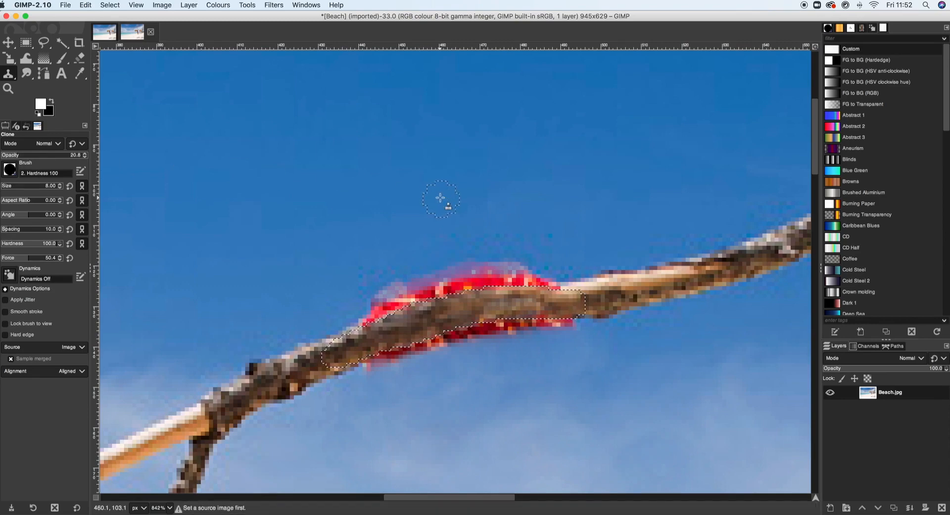
- Clone sky sampled above the branch over the red scarf fringe along the branch's upper edge
ctrl+click(540, 203)
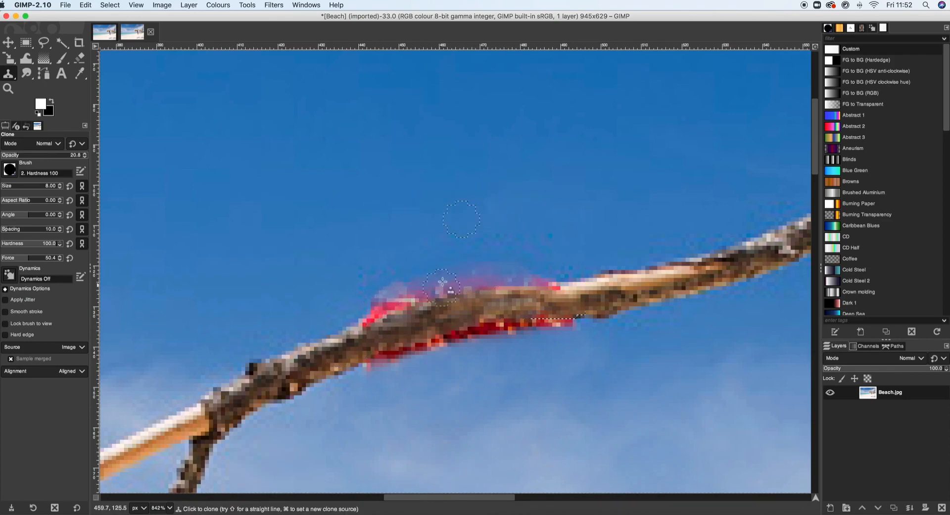
drag(399, 294, 367, 310)
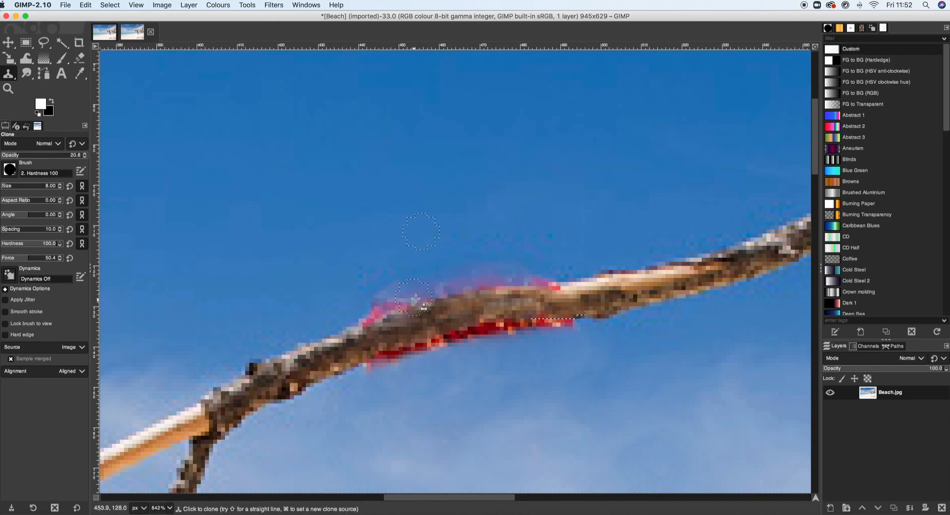
drag(534, 276, 395, 298)
mouse_move(529, 282)
mouse_down()
mouse_move(465, 287)
mouse_move(379, 317)
mouse_up()
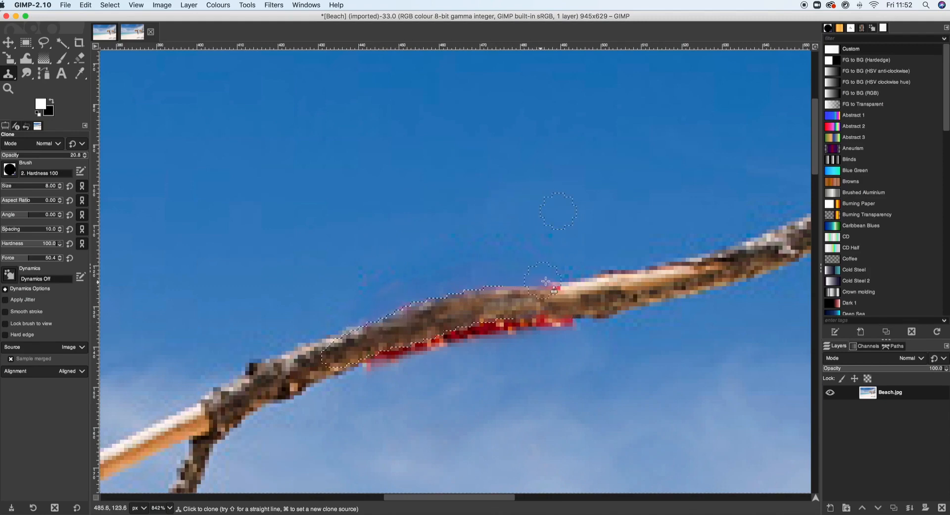
mouse_move(501, 296)
mouse_down()
mouse_move(456, 292)
mouse_move(393, 308)
mouse_move(415, 307)
mouse_up()
- Clone sky sampled below the branch over the red fringe along its lower edge and the sky beneath it
super+click(487, 420)
mouse_move(473, 349)
mouse_down()
mouse_move(475, 340)
mouse_move(420, 342)
mouse_move(372, 354)
mouse_move(436, 347)
mouse_move(369, 365)
mouse_move(561, 325)
mouse_move(524, 321)
mouse_move(572, 332)
mouse_move(485, 327)
mouse_move(569, 322)
mouse_up()
super+click(598, 372)
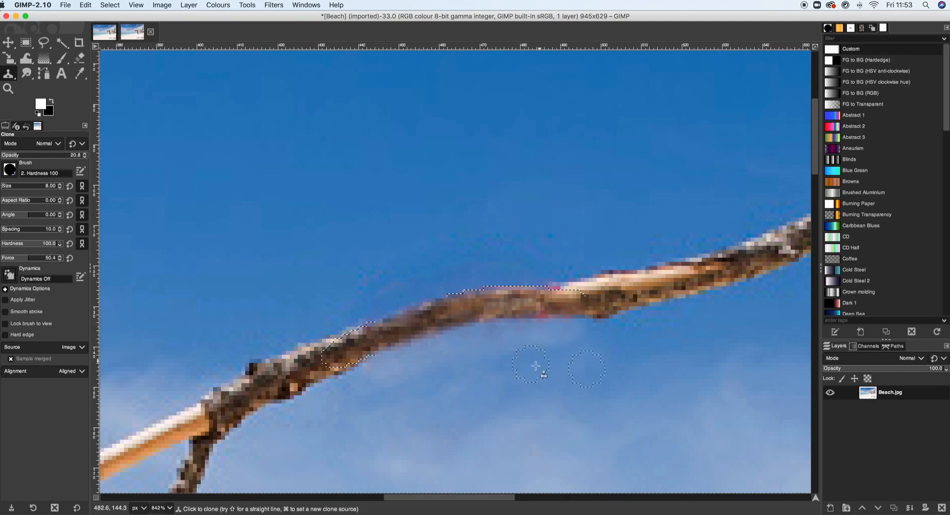
mouse_move(535, 365)
mouse_down()
mouse_move(511, 356)
mouse_move(426, 360)
mouse_up()
- Blend the retouched sky below the branch using cloud areas resampled from several nearby spots
super+click(623, 398)
scroll(396, 381, down, 3)
scroll(396, 381, right, 2)
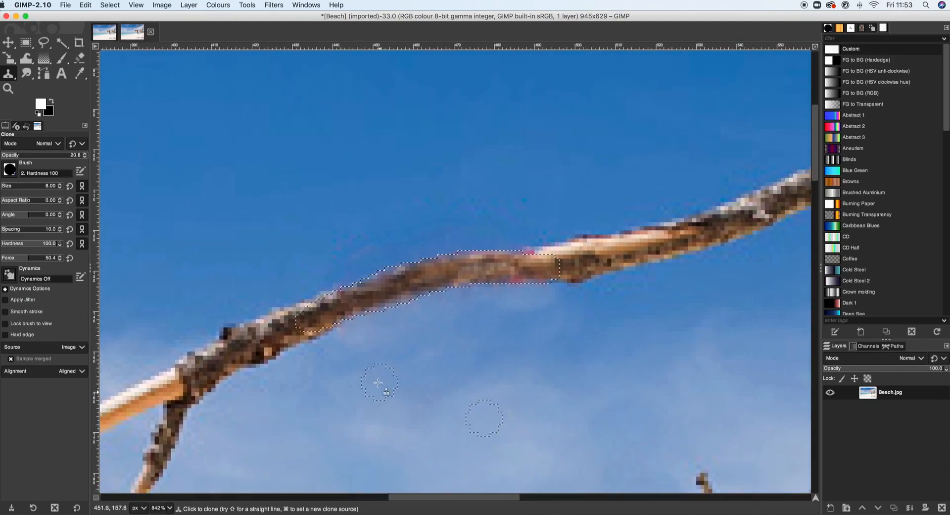
super+click(371, 374)
super+click(427, 365)
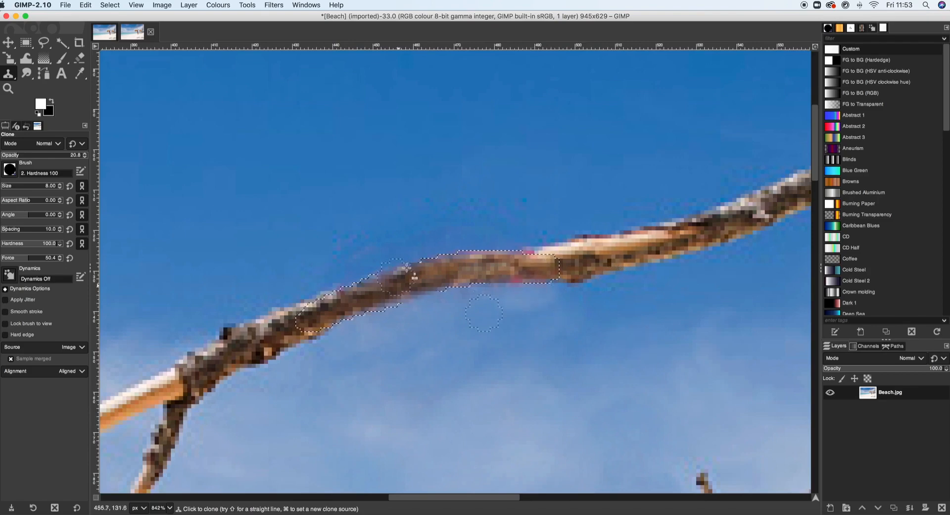
- Reduce the clone brush size to 1 and sample the pale upper edge of the branch right of the repair
key(bracketleft)
key(bracketleft)
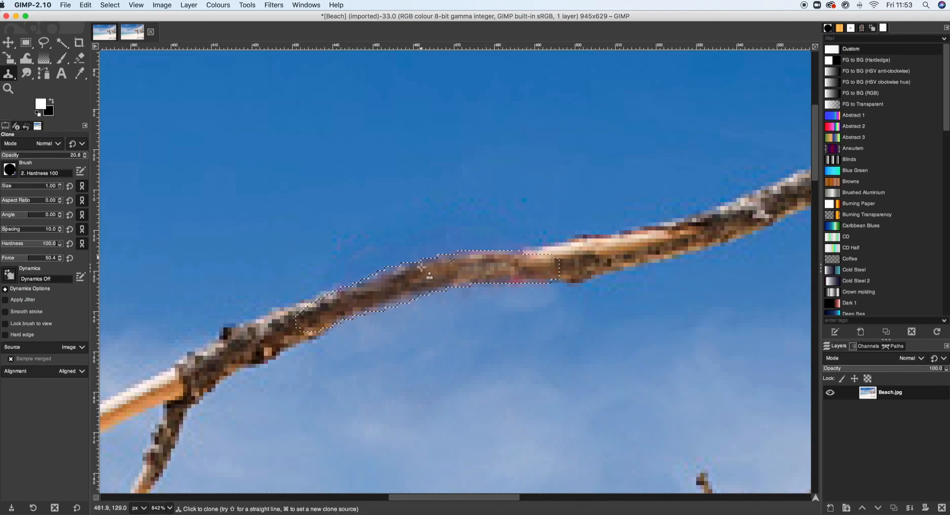
super+click(585, 252)
- Invert the selection again so that only the branch strip is selected
click(109, 5)
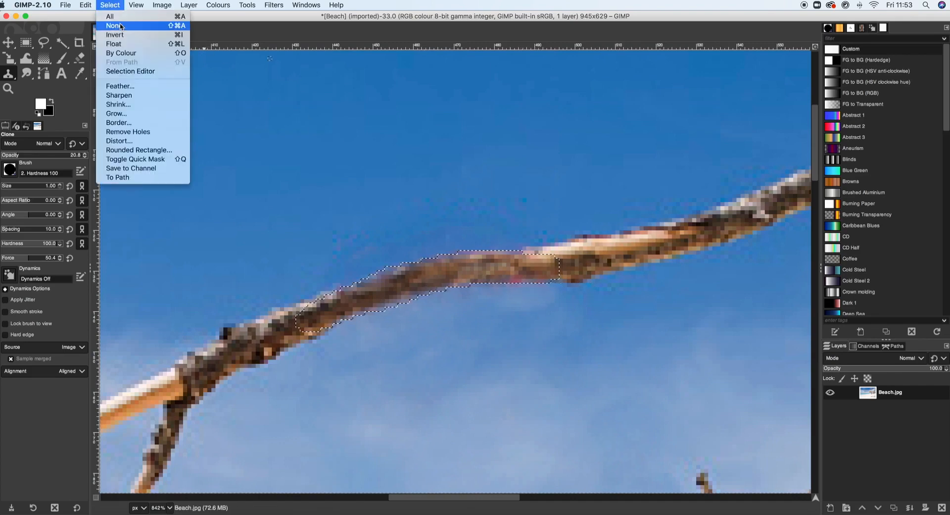
click(124, 35)
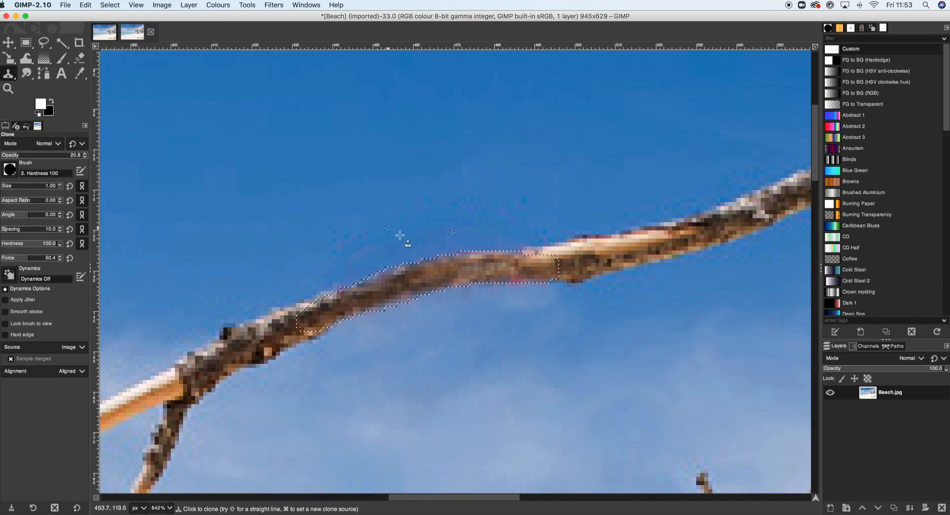
- Set the clone brush size to 5 and clone bark sampled right of the repair over the strip's right-hand lower edge
key(bracketright)
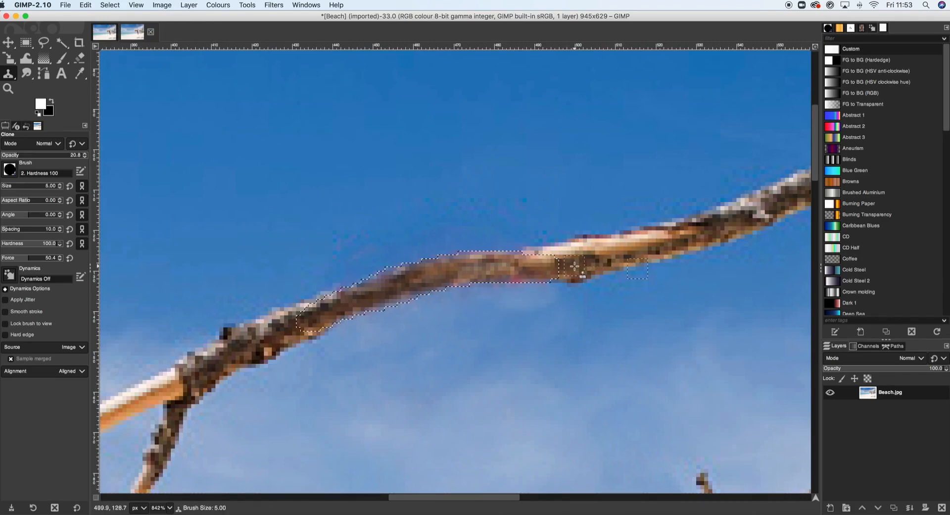
drag(574, 266, 592, 260)
ctrl+click(597, 258)
click(517, 281)
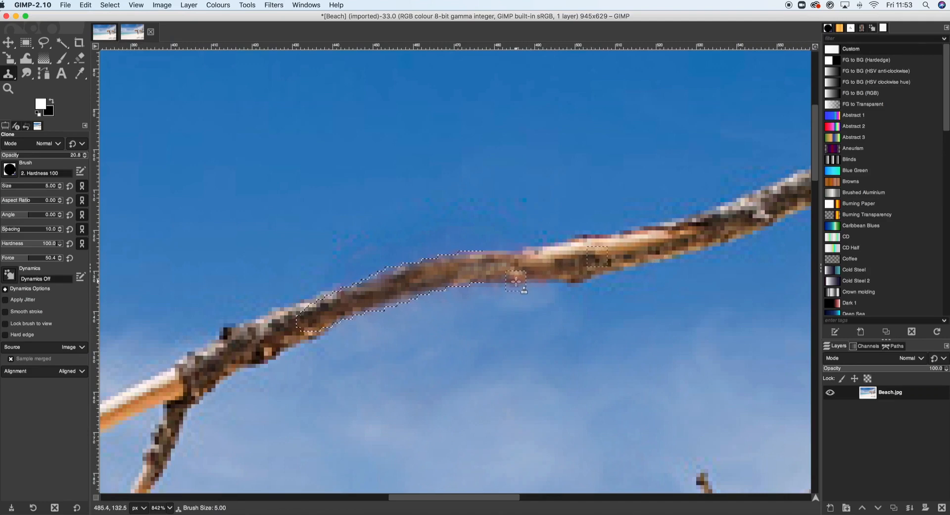
click(518, 281)
click(508, 281)
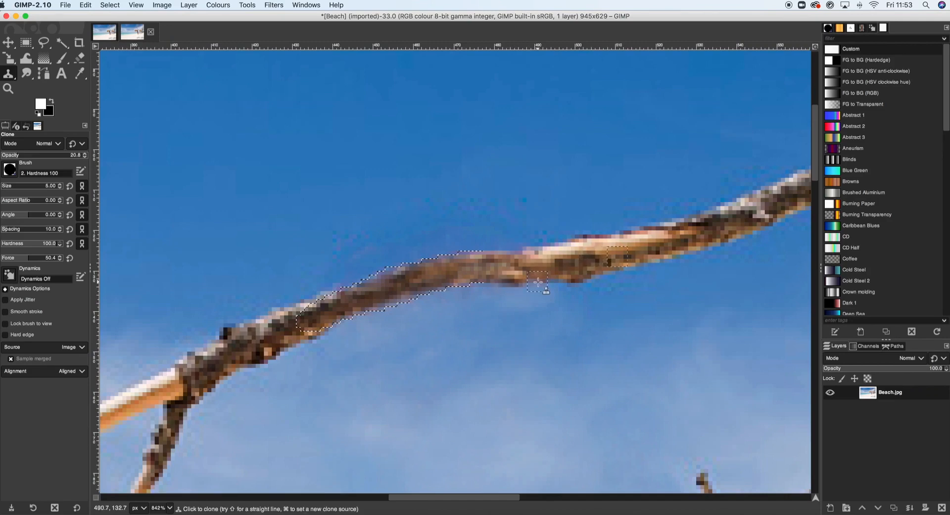
super+click(600, 261)
click(550, 277)
- Clone bark along the upper edge of the selected strip's left half, resampling from the branch on either side
click(390, 274)
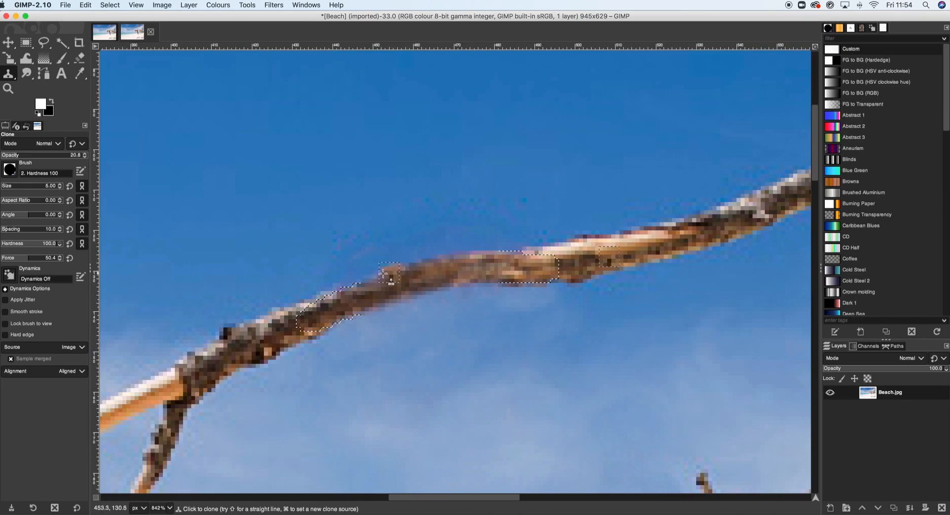
click(382, 278)
click(381, 278)
click(377, 281)
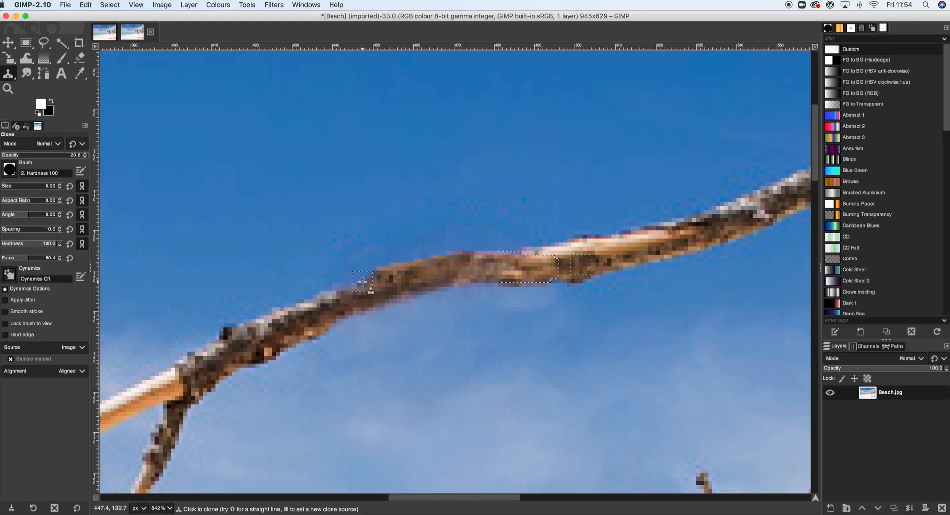
mouse_move(361, 282)
mouse_down()
mouse_move(450, 285)
mouse_move(351, 290)
mouse_up()
super+click(577, 252)
super+click(288, 327)
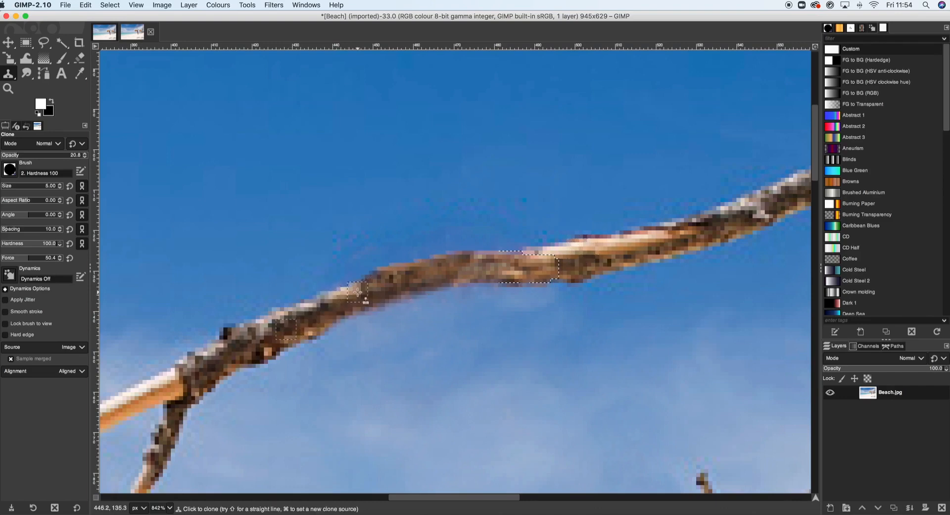
click(357, 293)
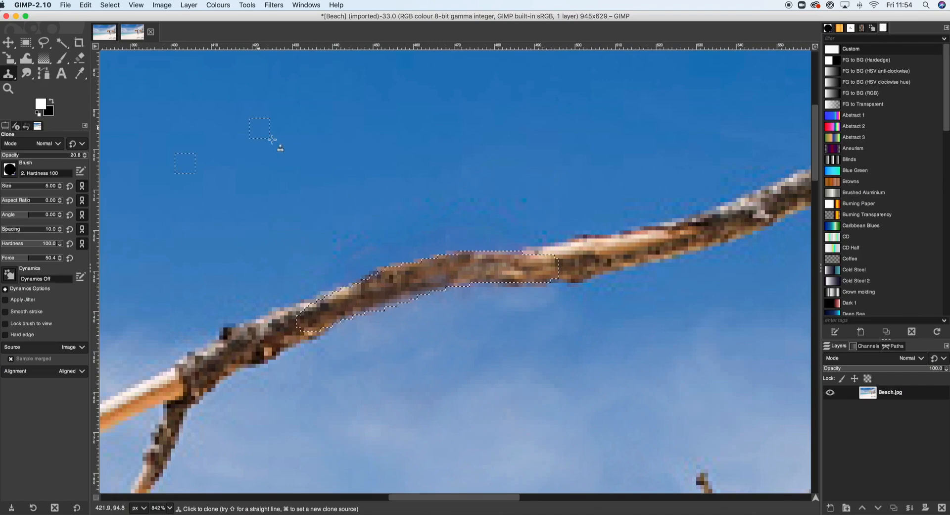
- Clear the selection around the repaired branch strip
click(109, 6)
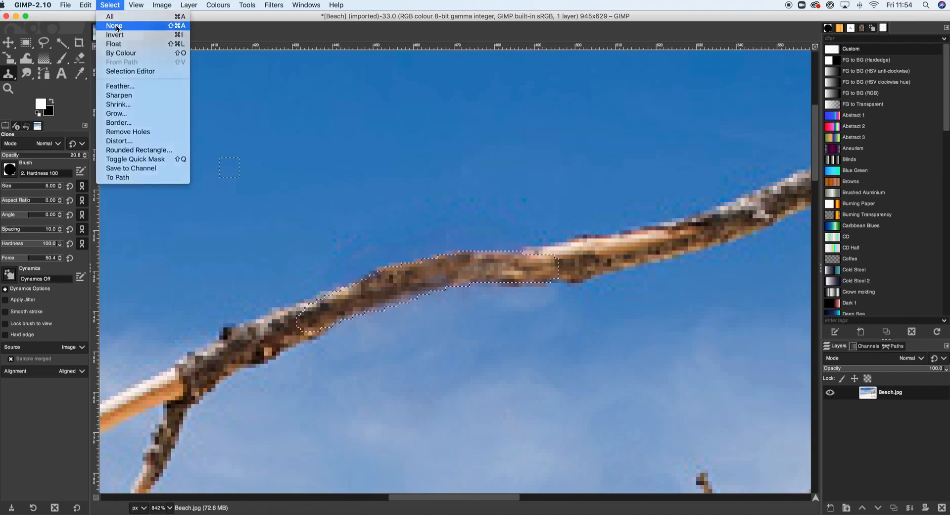
click(117, 27)
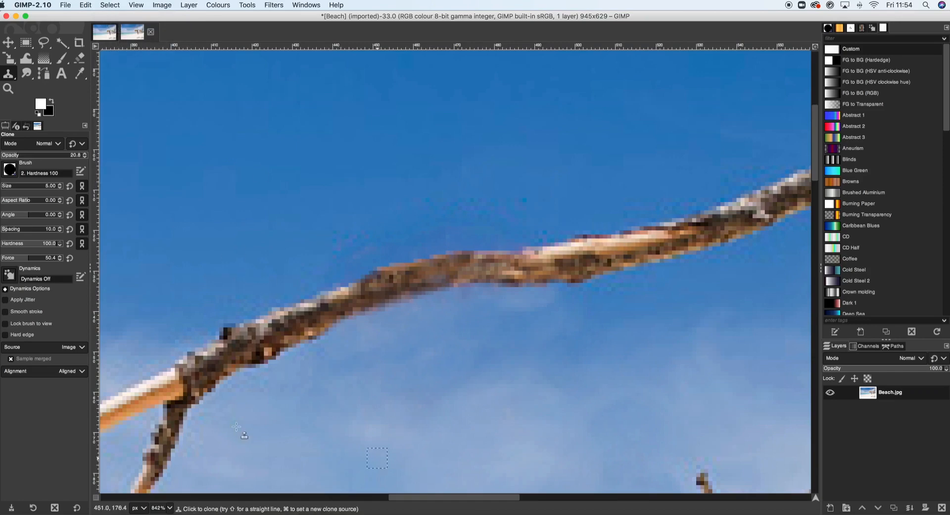
click(171, 507)
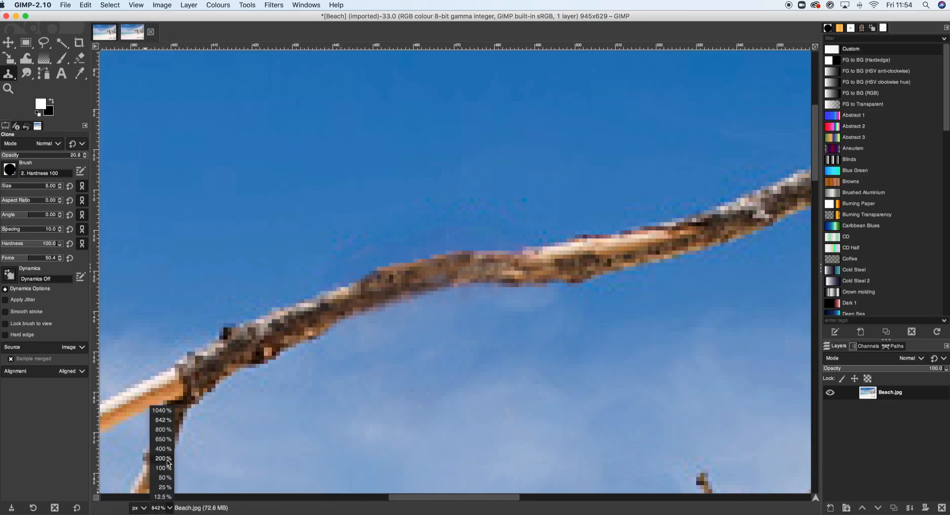
click(169, 465)
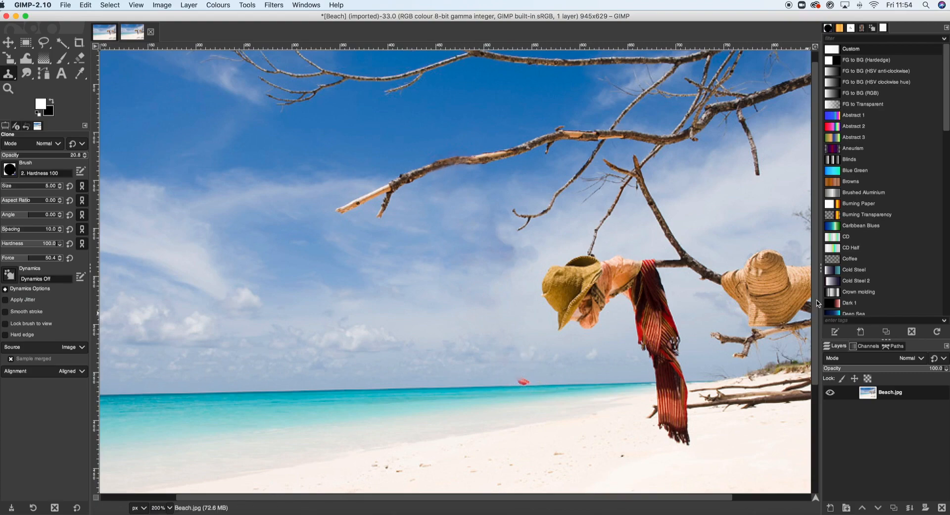
- Reduce the clone brush size to 2 and clone over the top of the red scarf remnant above the horizon
scroll(818, 303, down, 3)
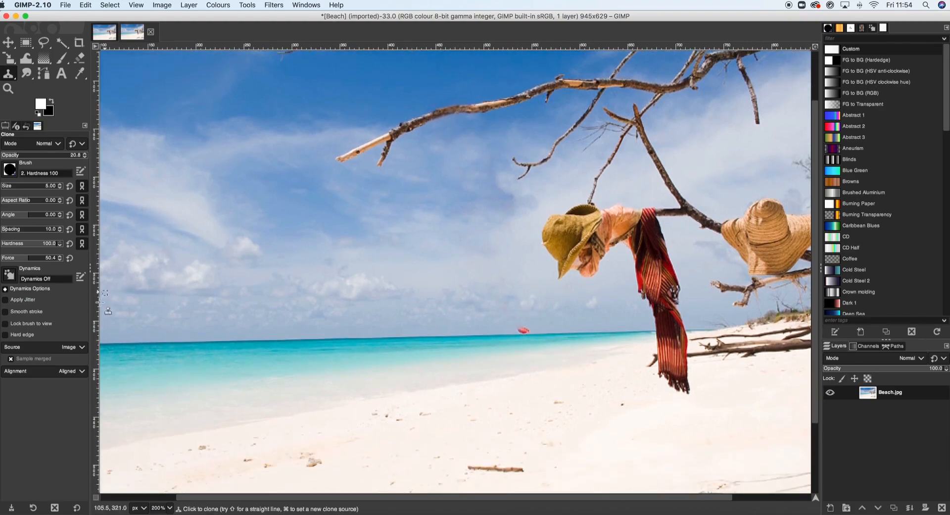
click(170, 508)
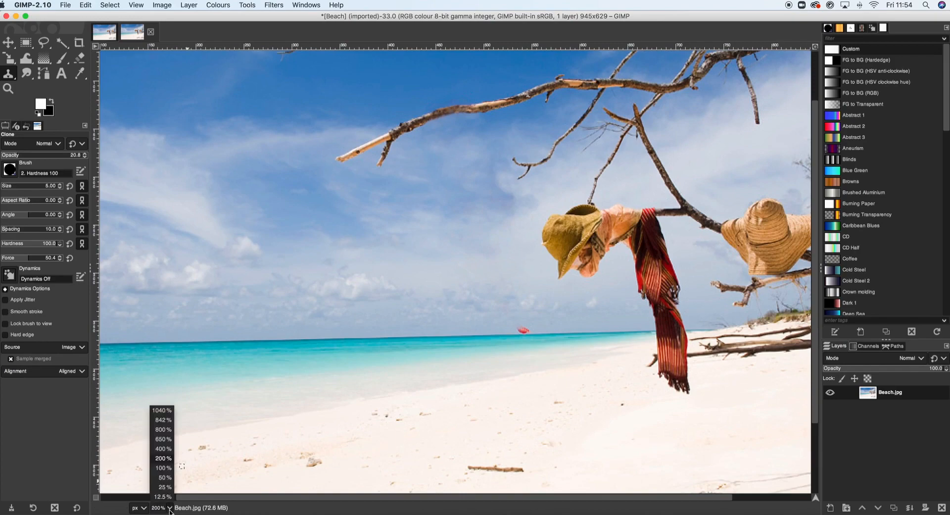
click(164, 449)
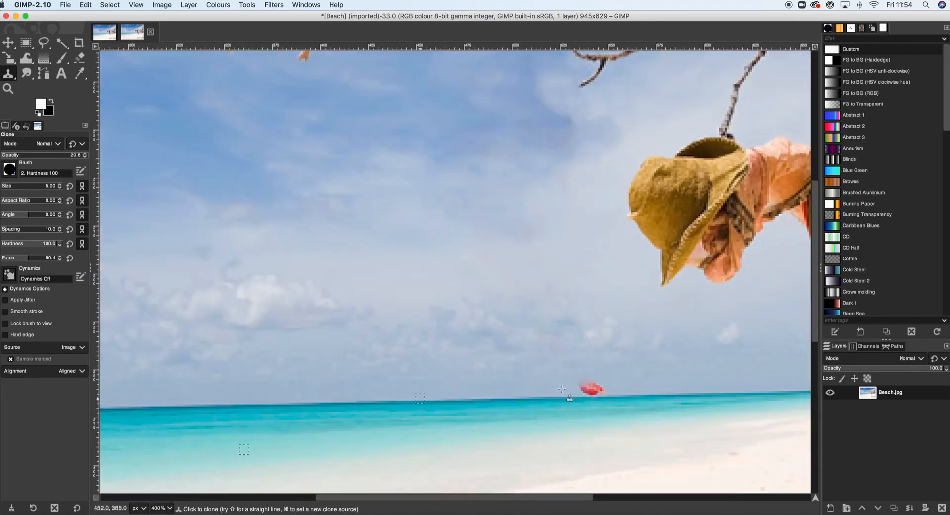
key(bracketleft)
key(bracketleft)
key(bracketleft)
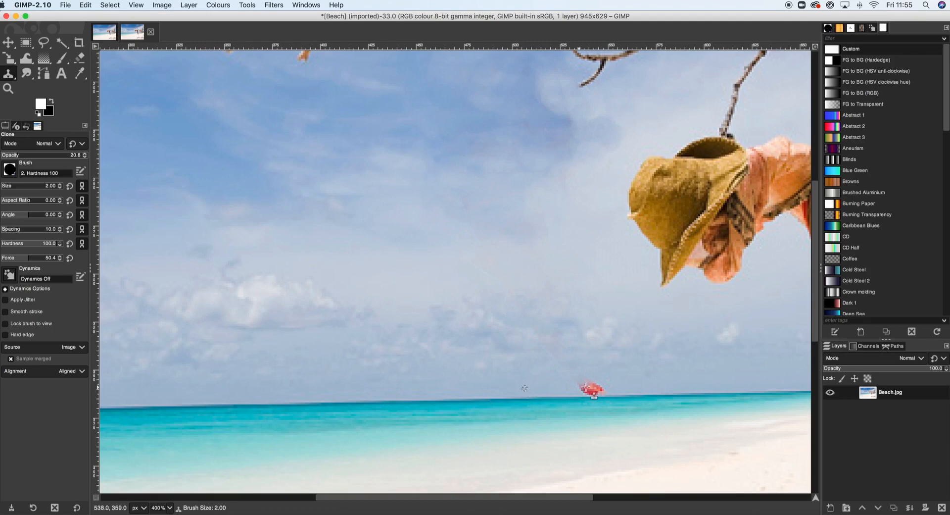
drag(579, 386, 599, 386)
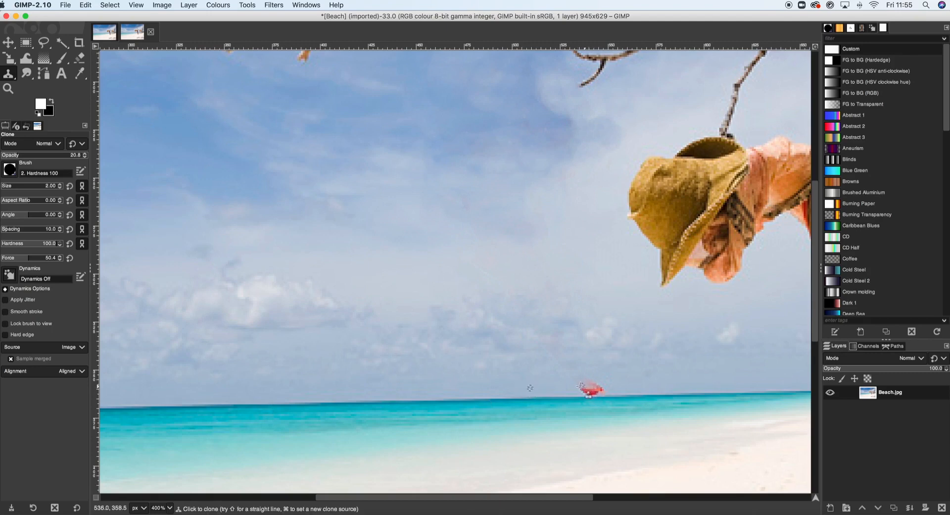
- Enlarge the clone brush to 6 and clone sky sampled left of the red remnant over its upper part
key(bracketright)
key(bracketright)
key(bracketright)
key(bracketright)
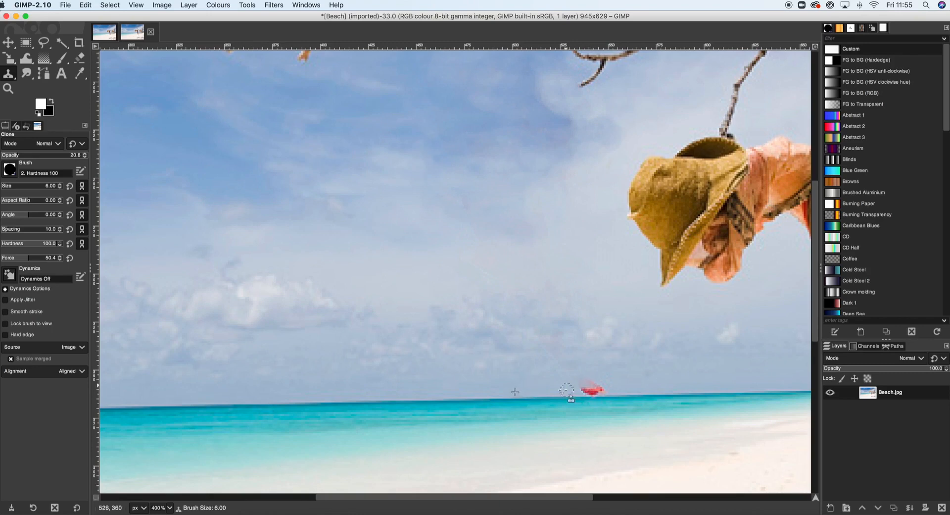
ctrl+click(529, 386)
mouse_move(606, 387)
mouse_down()
mouse_move(590, 387)
mouse_move(613, 382)
mouse_move(578, 386)
mouse_up()
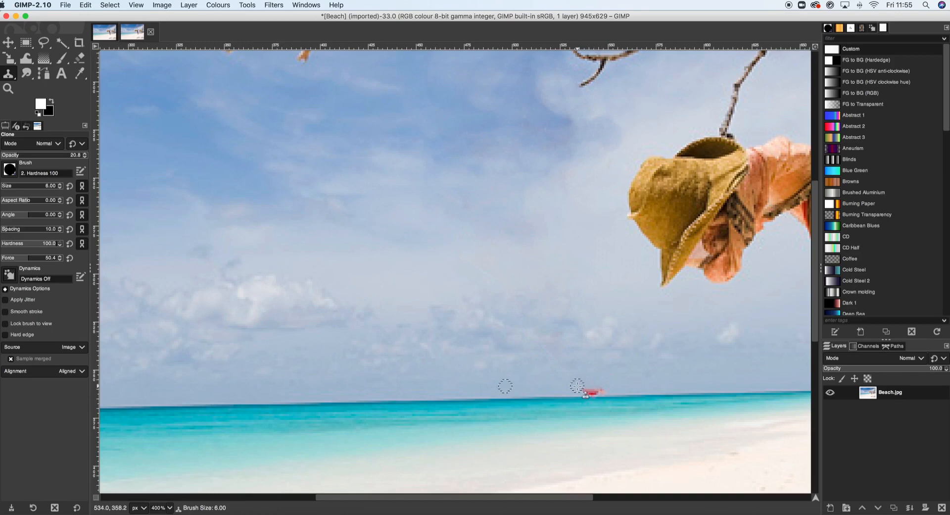
- Raise the clone opacity to 26.2 and cover the rest of the red remnant with nearby sky and horizon line
click(169, 507)
click(169, 439)
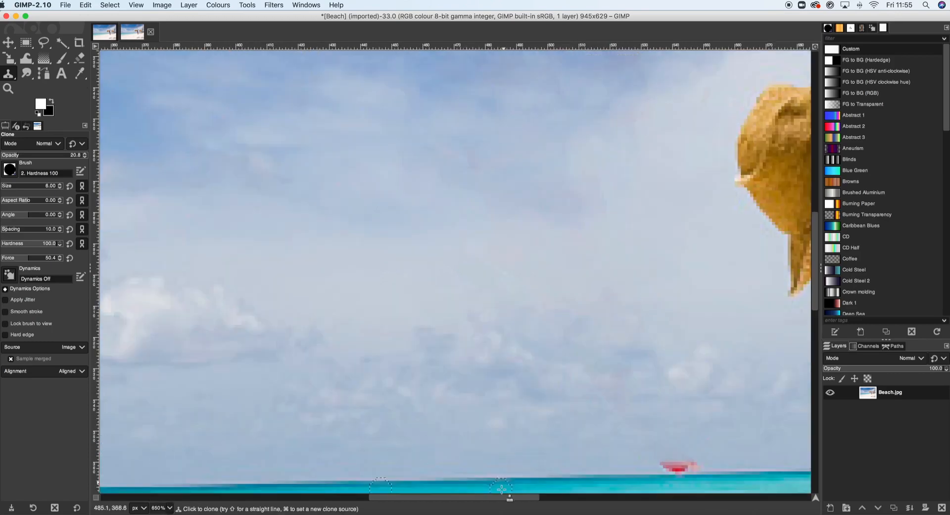
drag(510, 498, 569, 499)
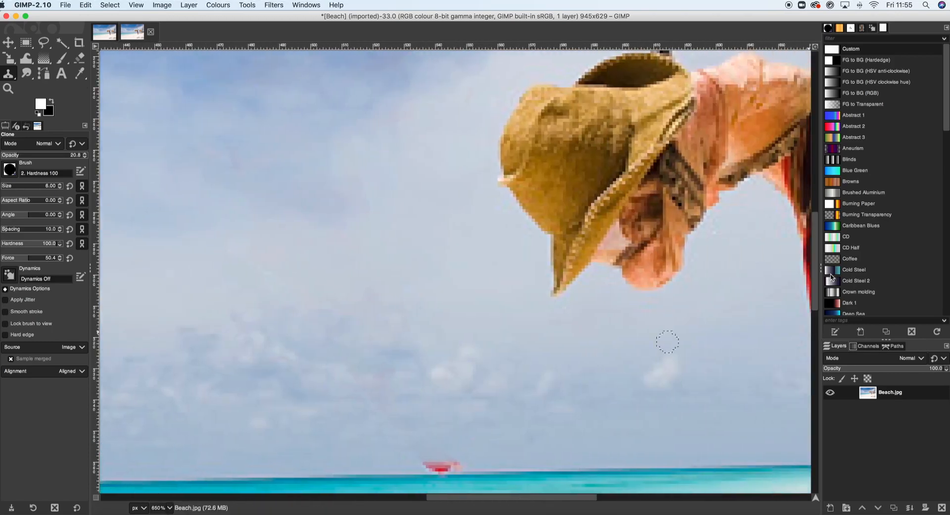
drag(817, 280, 815, 309)
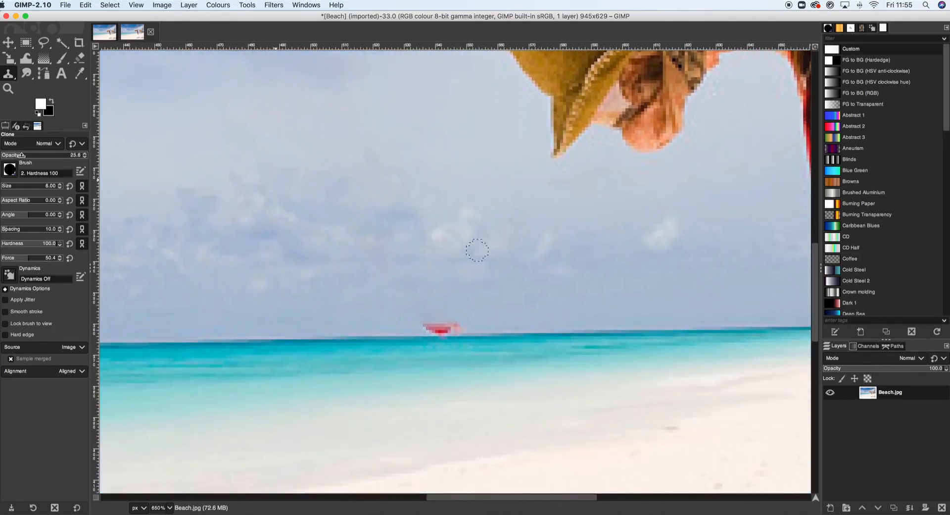
super+click(366, 316)
mouse_move(428, 319)
mouse_down()
mouse_move(456, 323)
mouse_move(428, 323)
mouse_move(452, 324)
mouse_move(439, 326)
mouse_up()
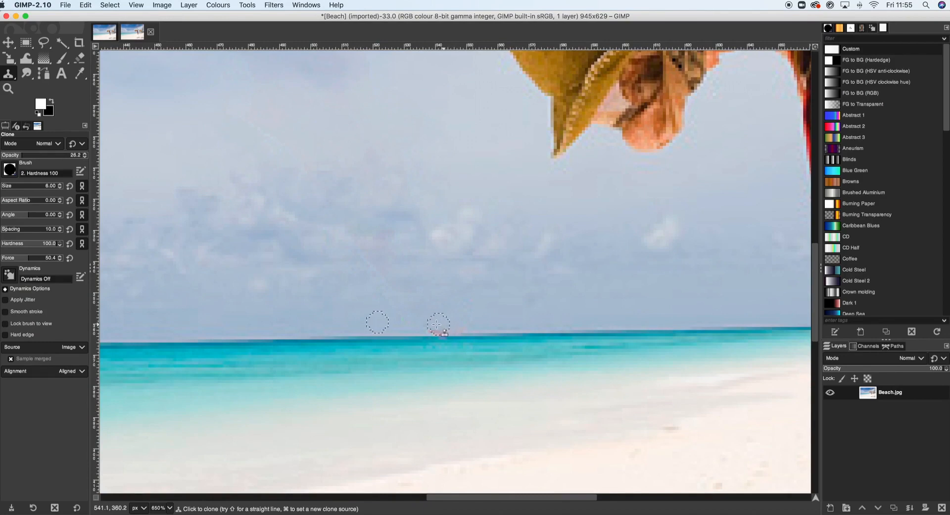
super+click(390, 335)
drag(441, 334, 471, 333)
- Show the whole retouched photo at 100% zoom and switch to the Move tool
click(171, 508)
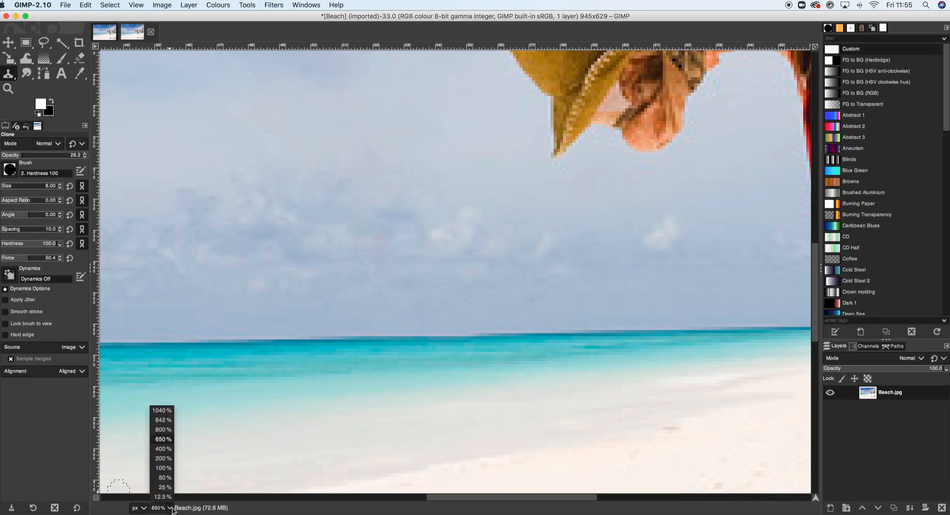
click(163, 458)
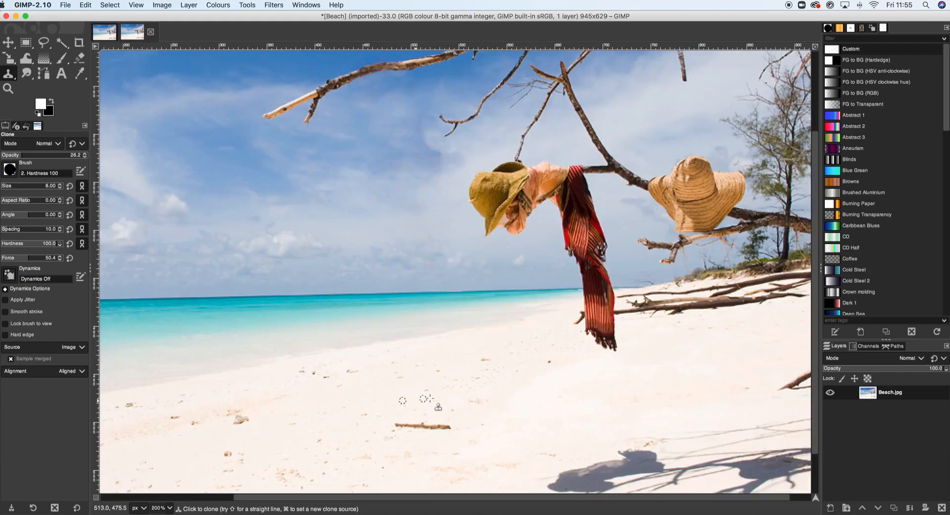
click(169, 508)
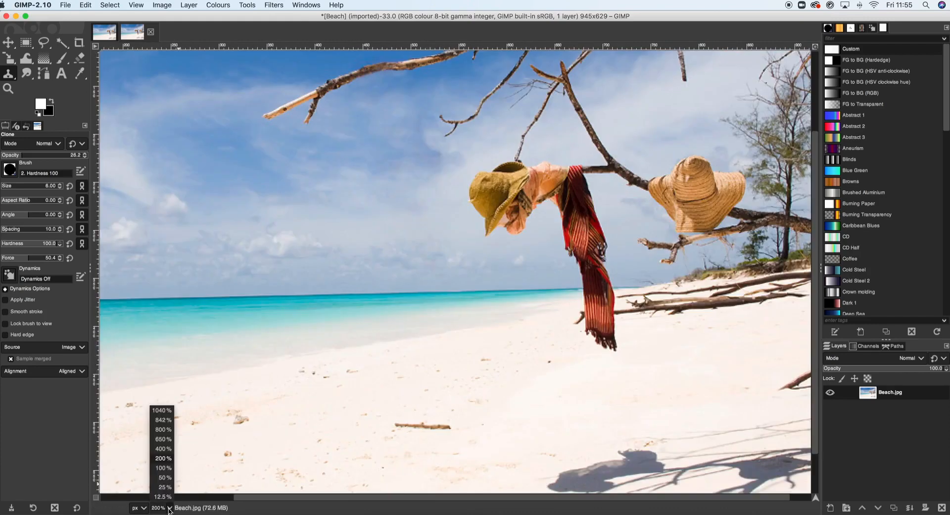
click(163, 468)
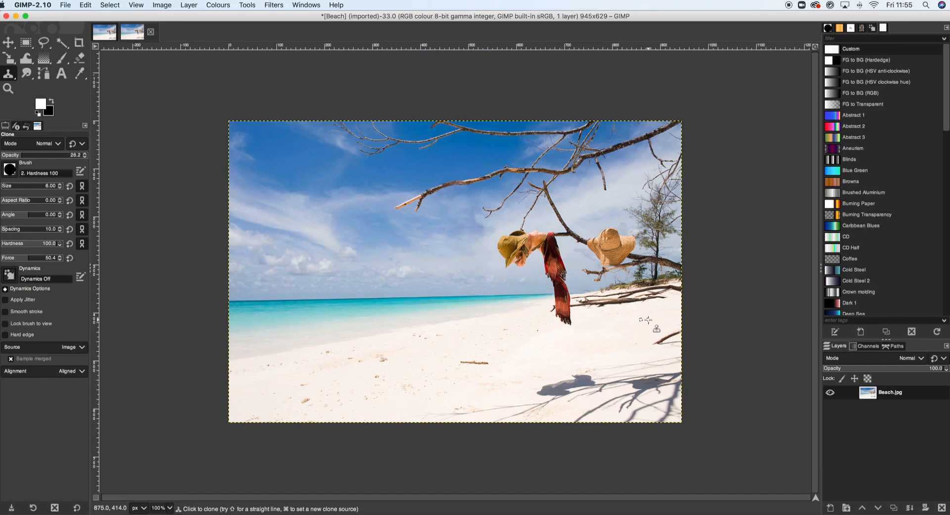
click(9, 42)
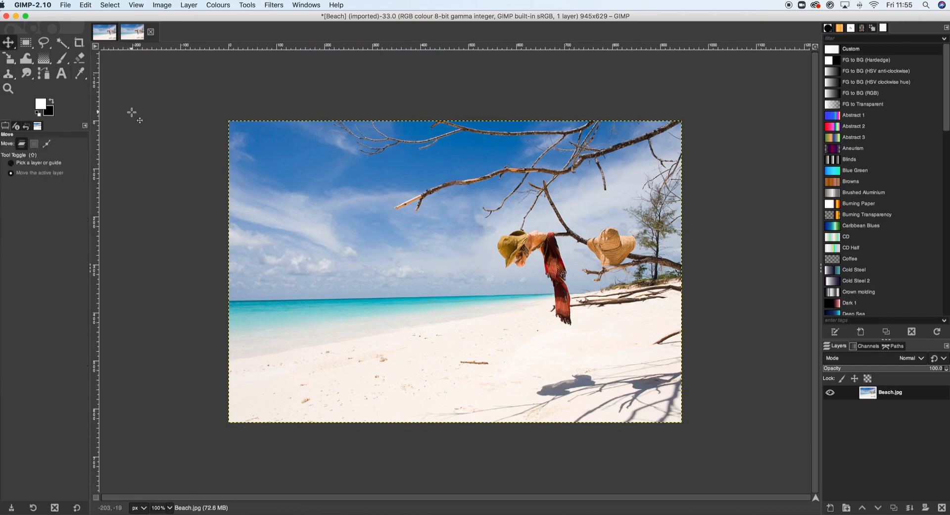